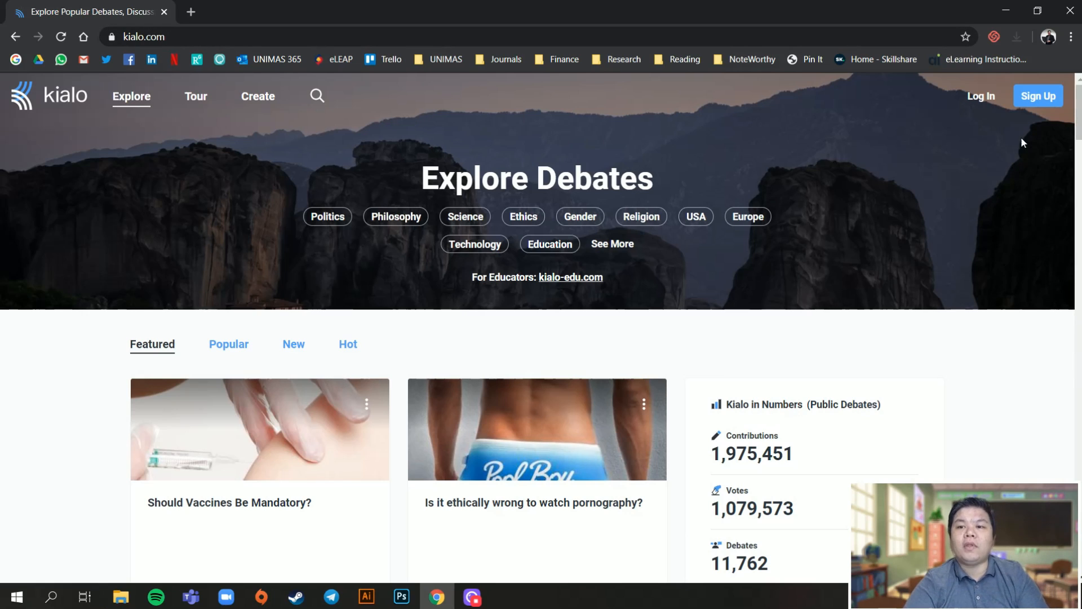
Log in to Kialo with an existing Google account
click(1044, 99)
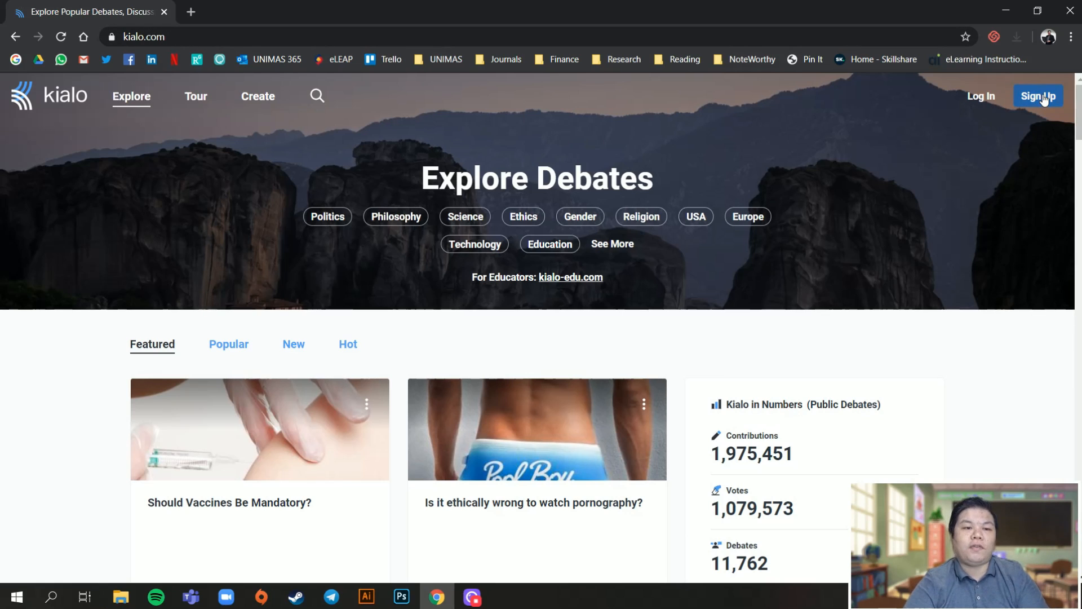
click(981, 96)
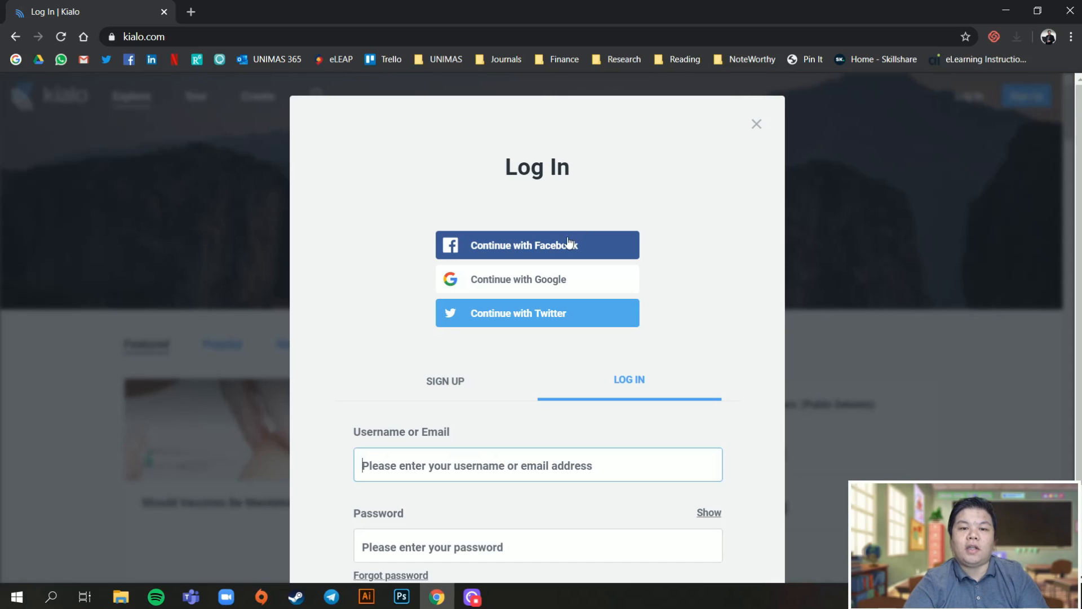
click(553, 285)
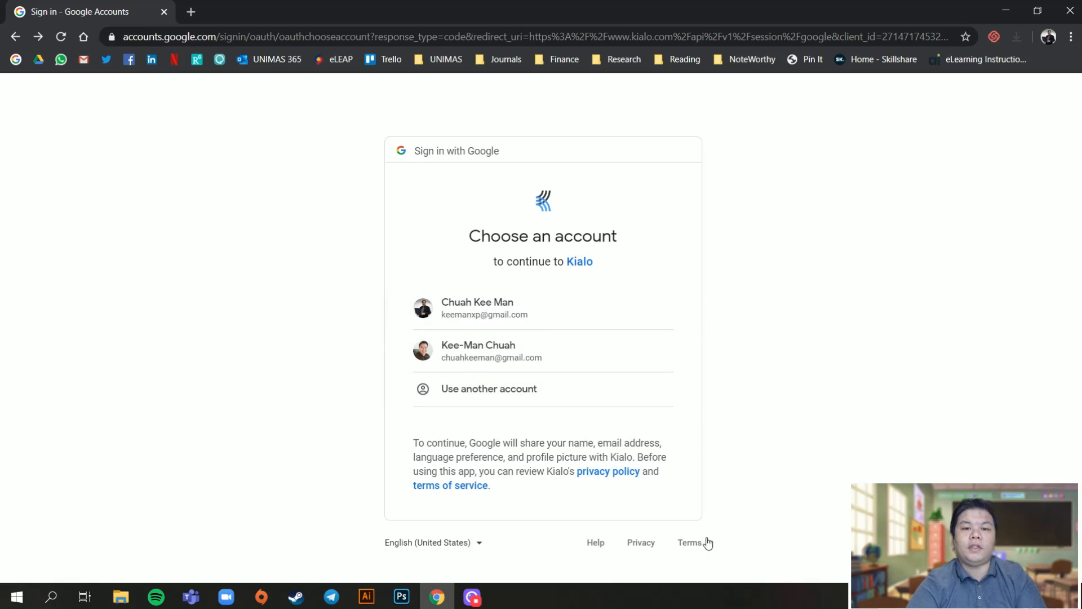
click(536, 314)
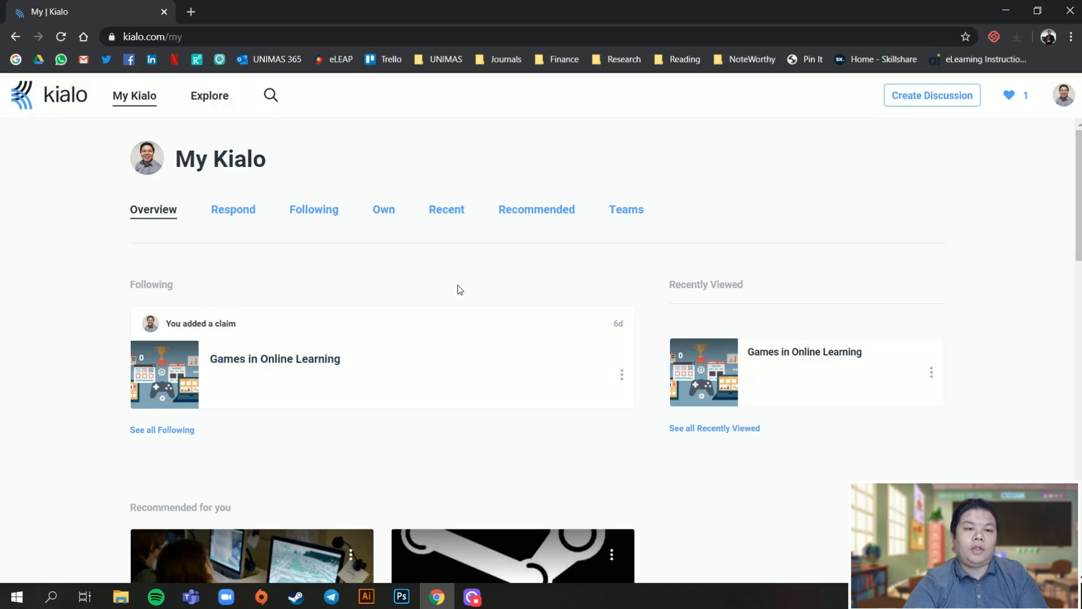
Look through the followed, recently viewed and recommended discussions on the My Kialo overview
scroll(466, 357, down, 9)
scroll(449, 365, up, 10)
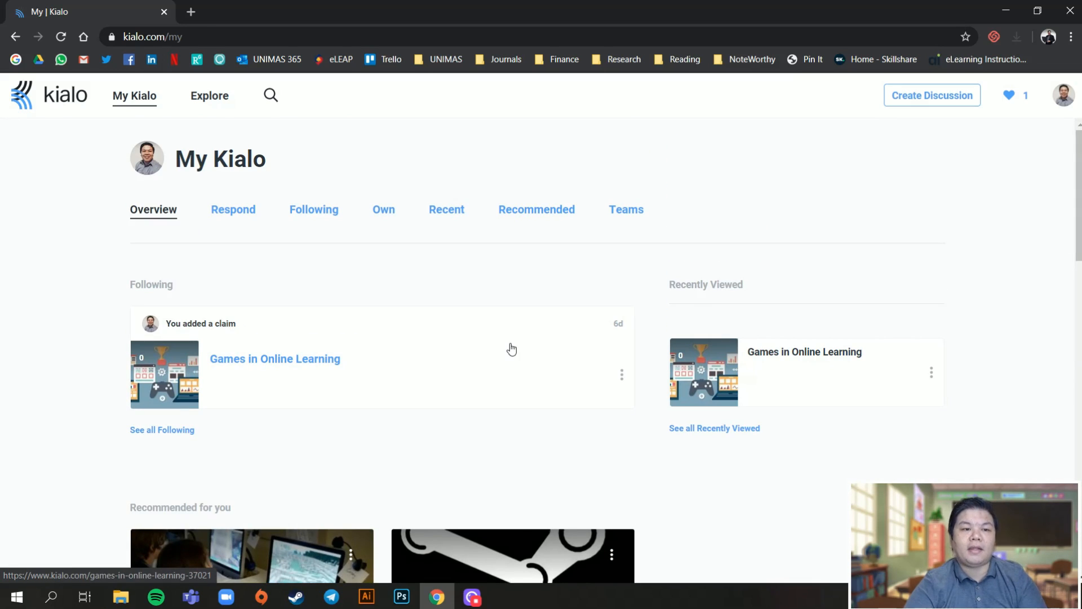
scroll(466, 340, down, 6)
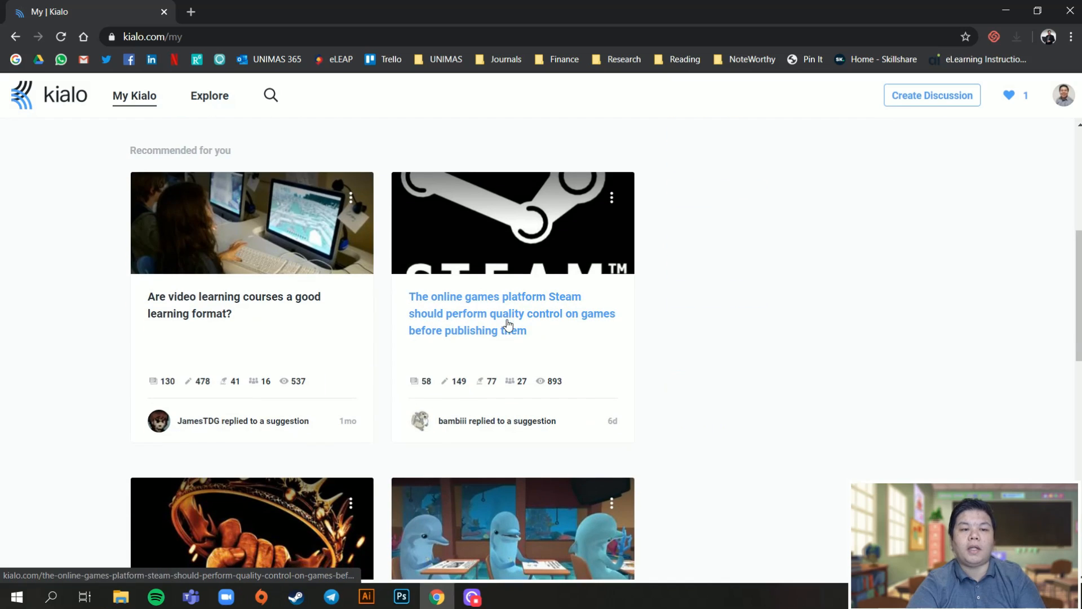
scroll(508, 323, down, 1)
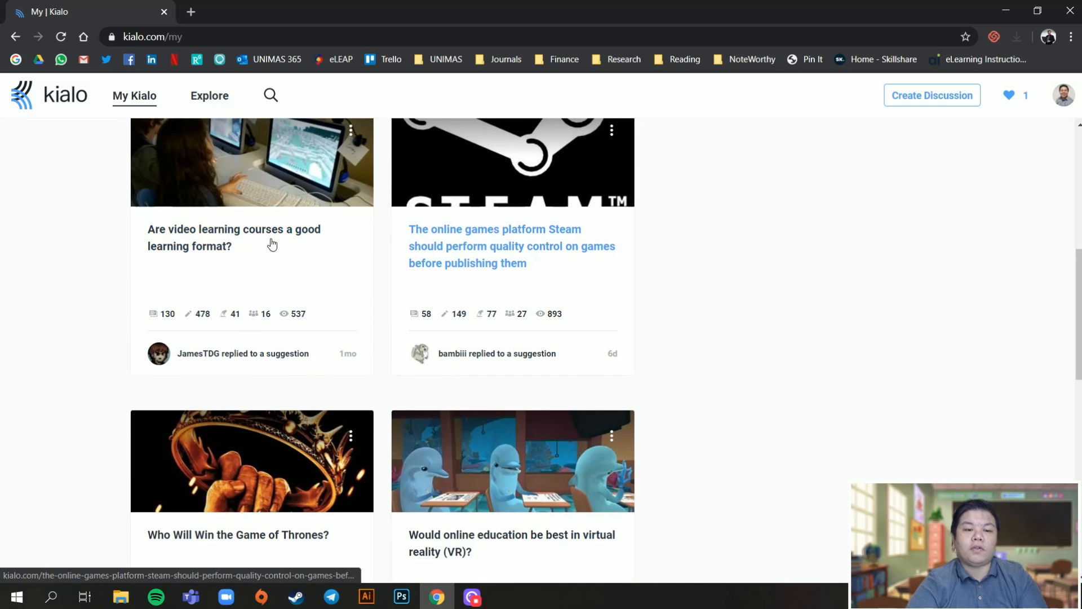
scroll(223, 367, down, 4)
scroll(497, 283, up, 10)
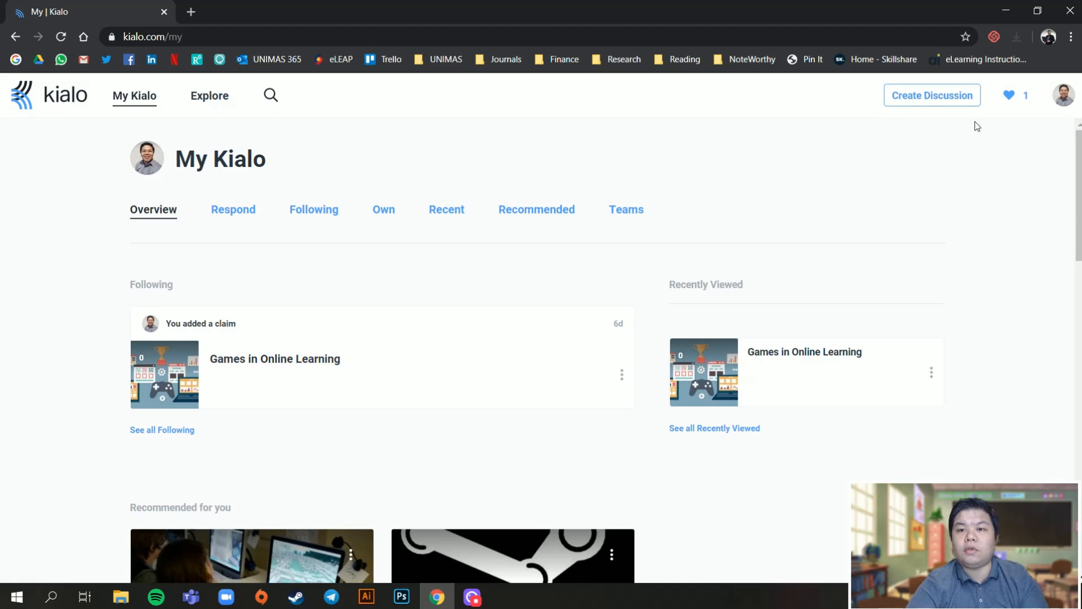
Start creating a new discussion, set it to Private and continue to the discussion type
click(958, 94)
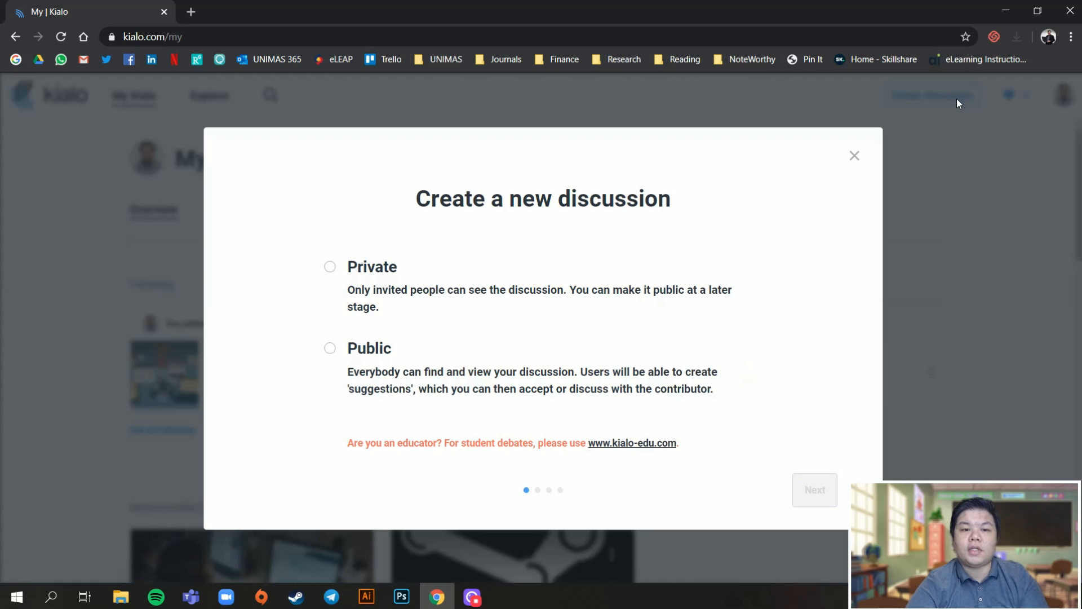
click(372, 279)
click(826, 490)
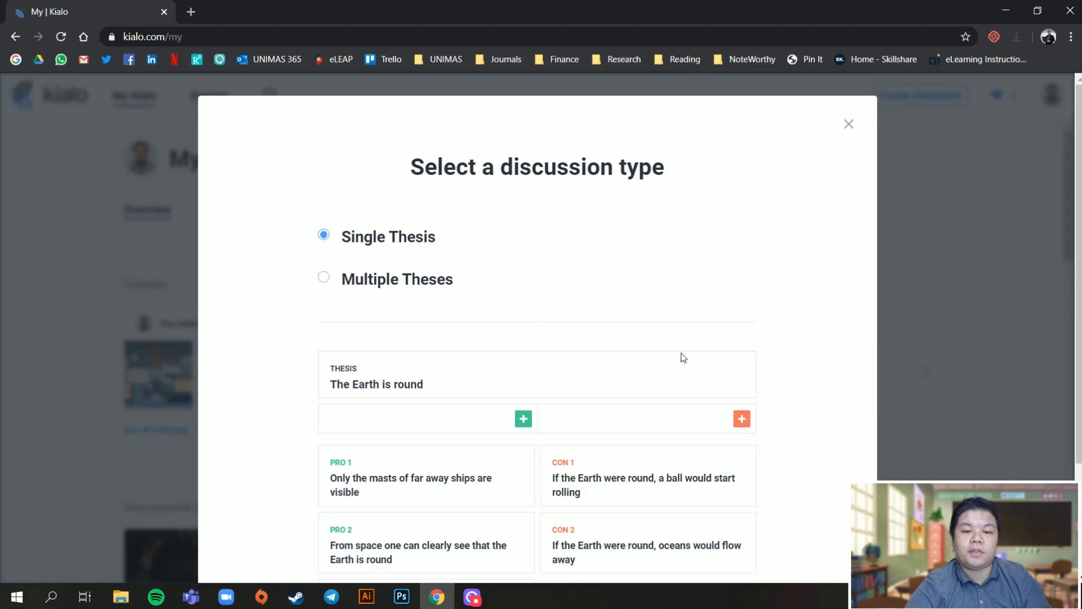
Compare the example structures for the Single Thesis and Multiple Theses discussion types
scroll(679, 412, down, 3)
scroll(621, 368, up, 3)
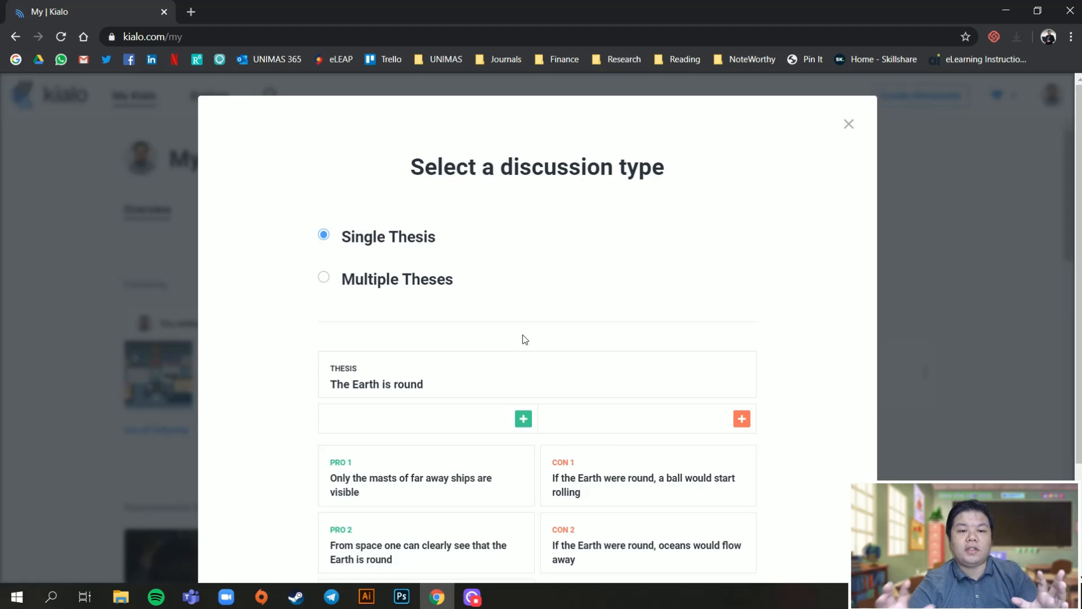
click(389, 281)
scroll(392, 278, down, 3)
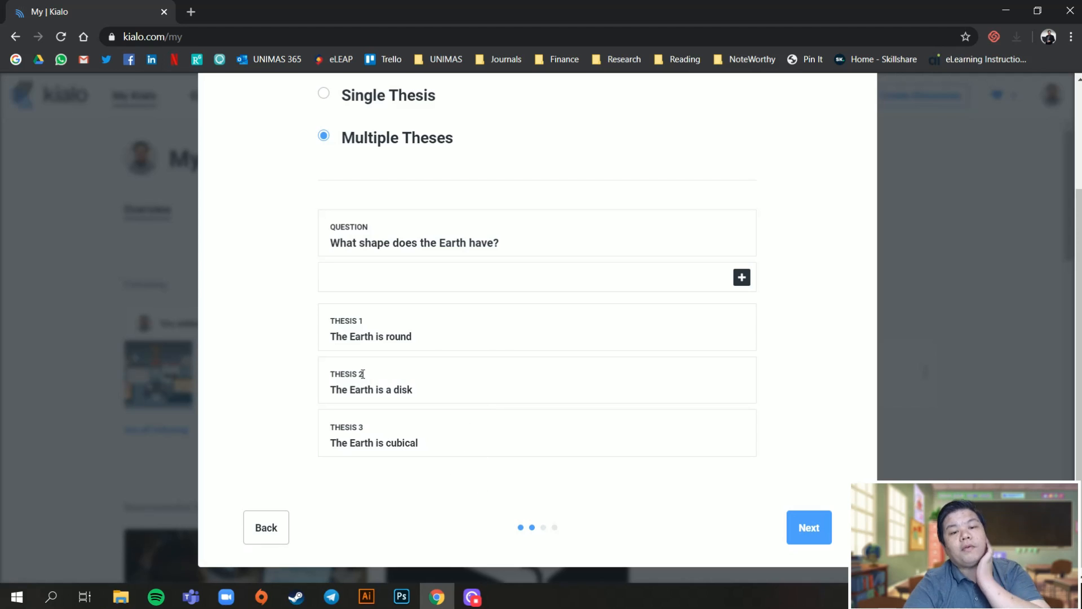
scroll(564, 389, up, 2)
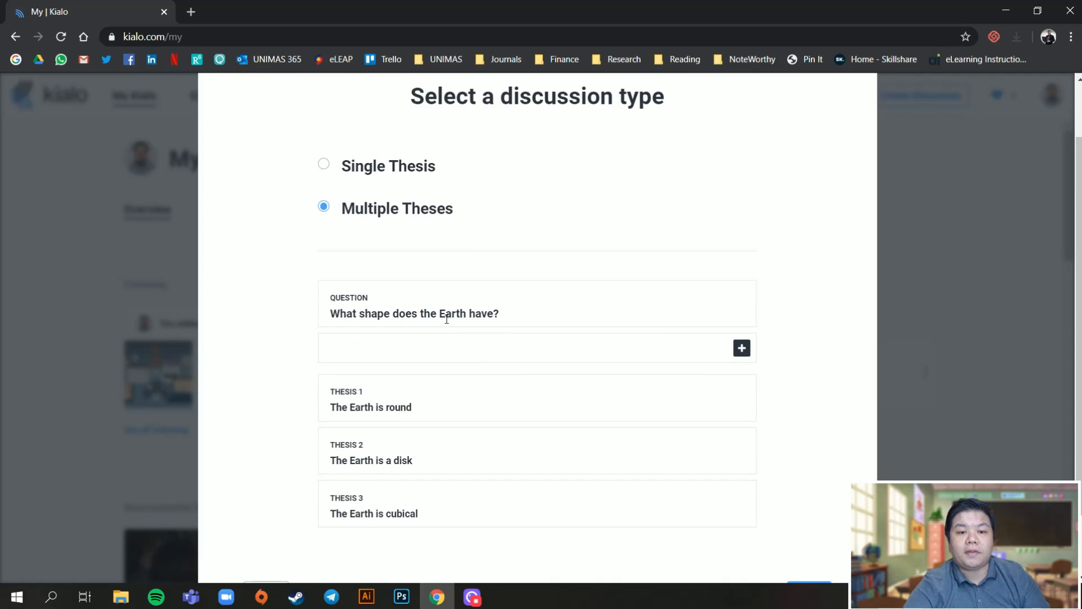
scroll(492, 384, down, 2)
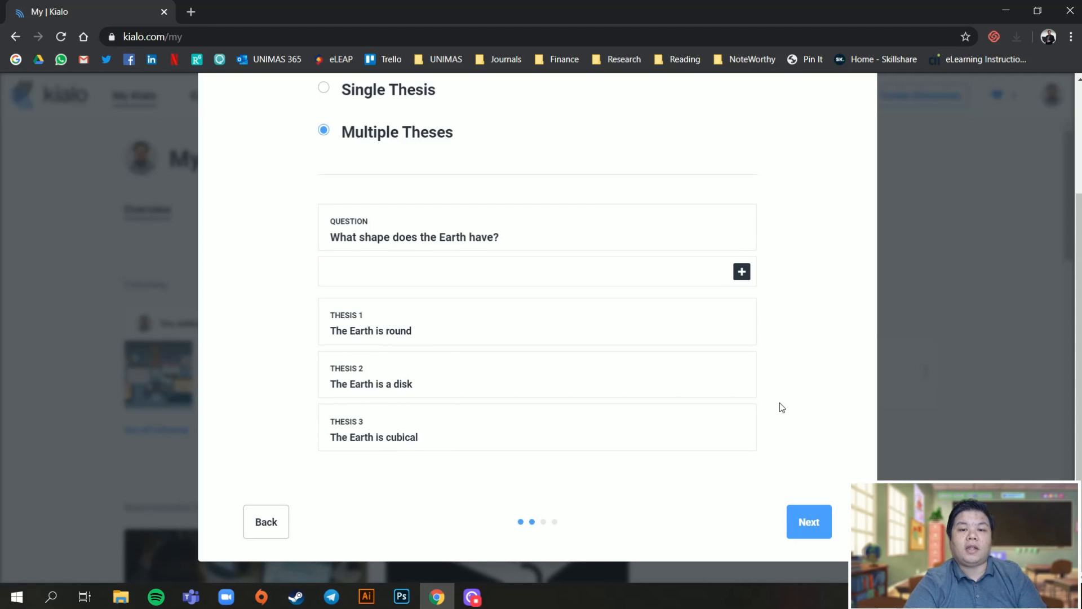
scroll(536, 293, up, 3)
Choose Single Thesis as the discussion type and continue to the discussion details
click(384, 238)
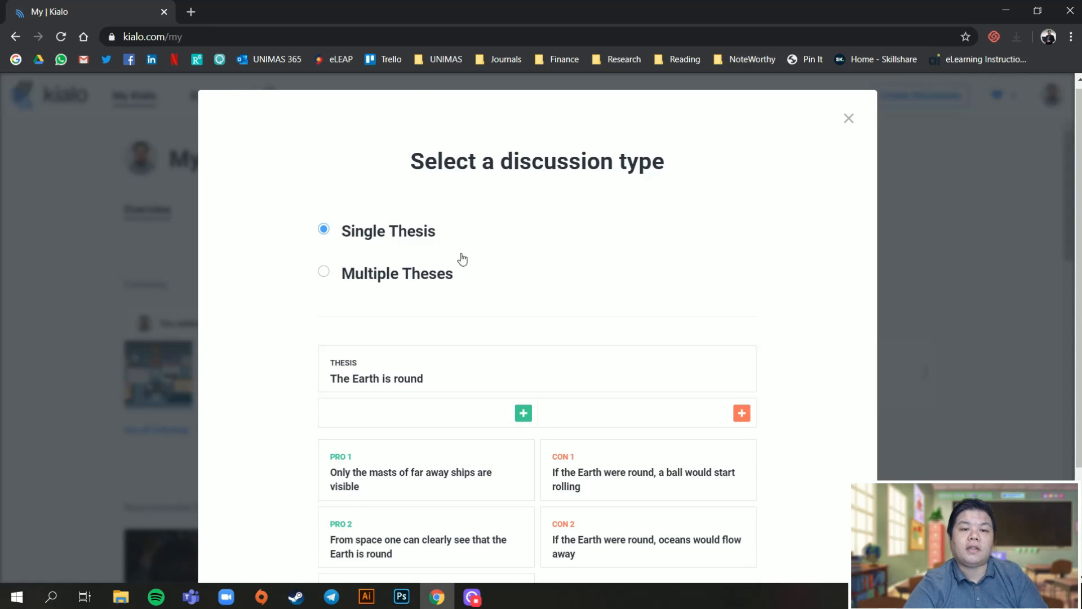
scroll(654, 372, down, 3)
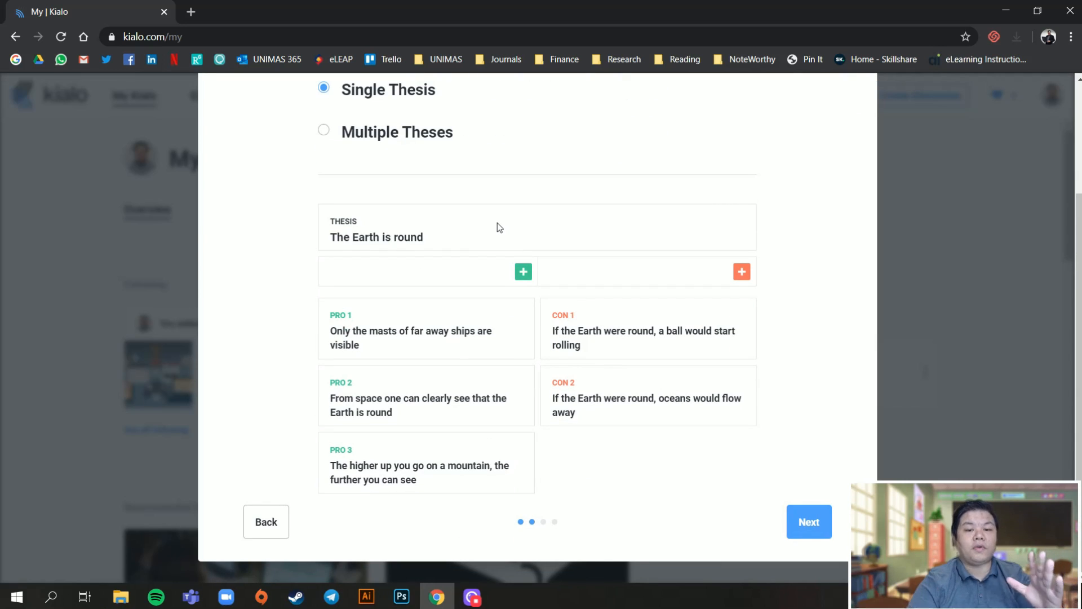
click(812, 530)
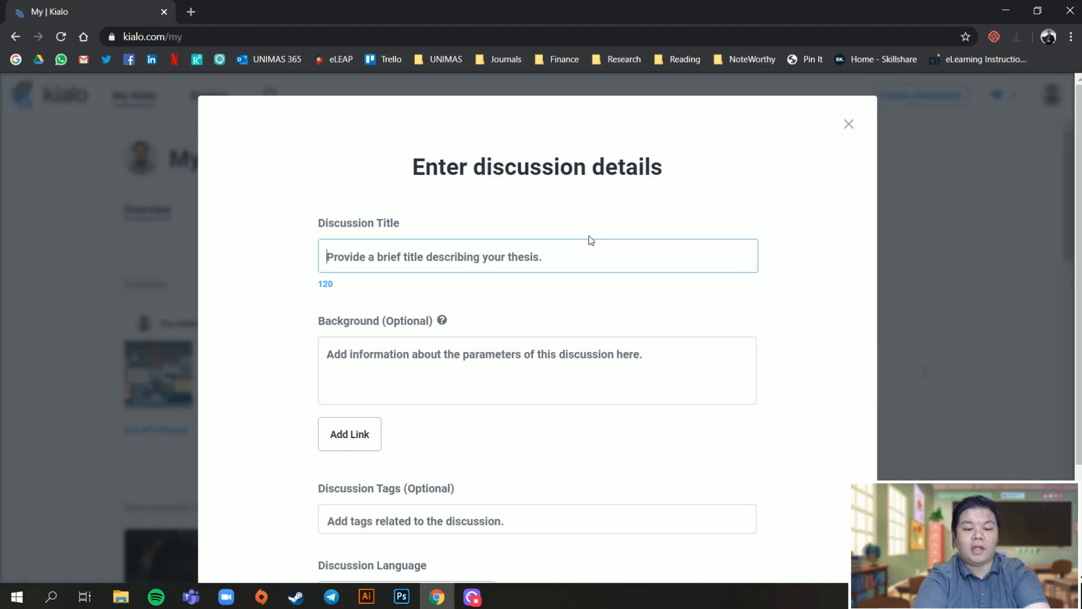
Enter the discussion title "Should all students be allowed to go home during lockdown?"
text(Should all )
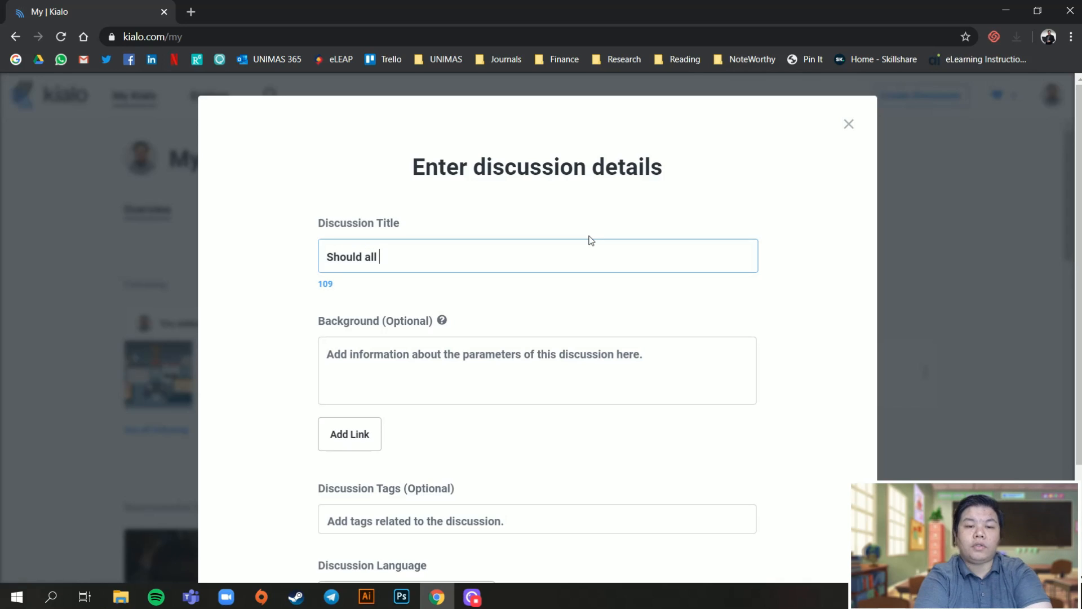
text(students be )
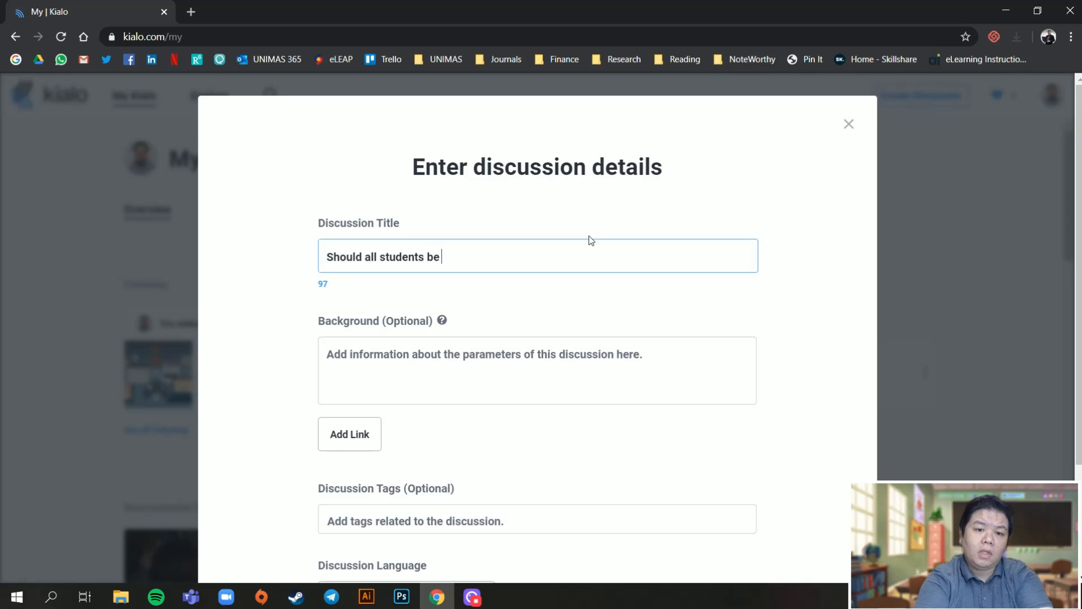
text(allowed to)
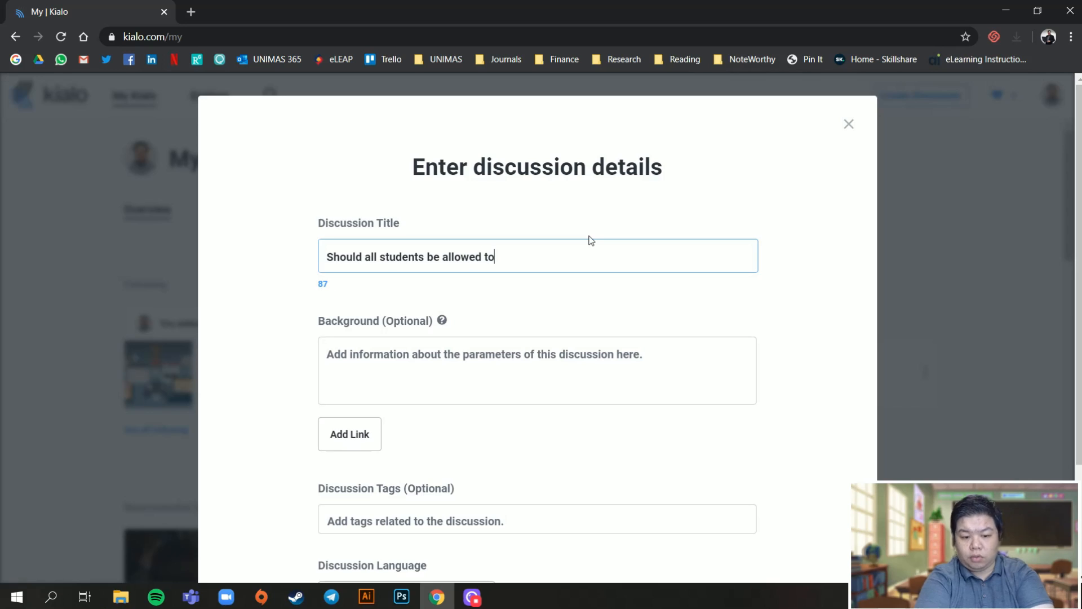
text( go home d)
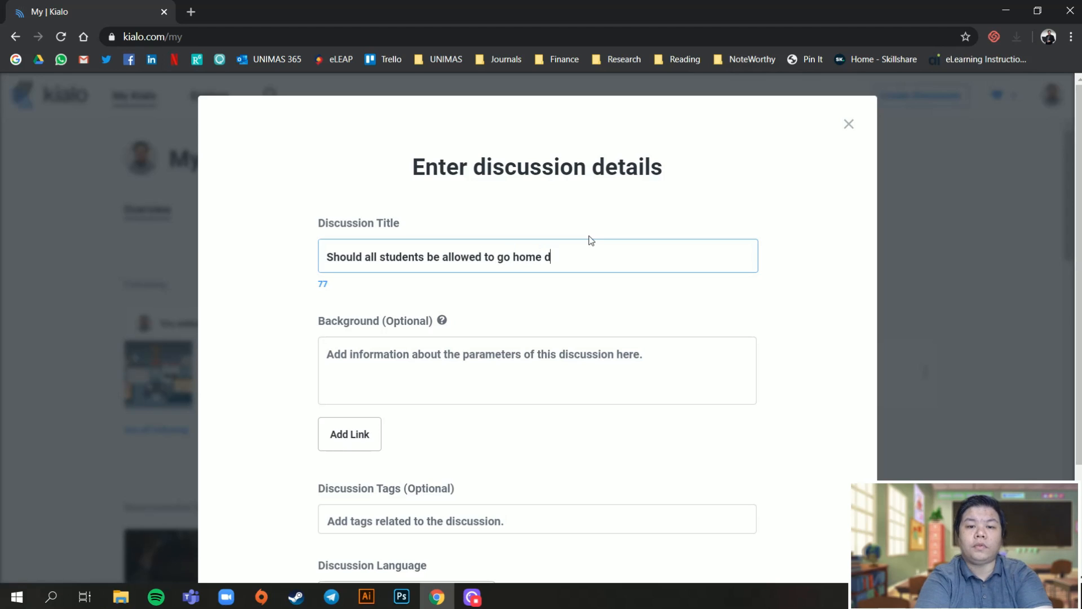
text(uring lockdown?)
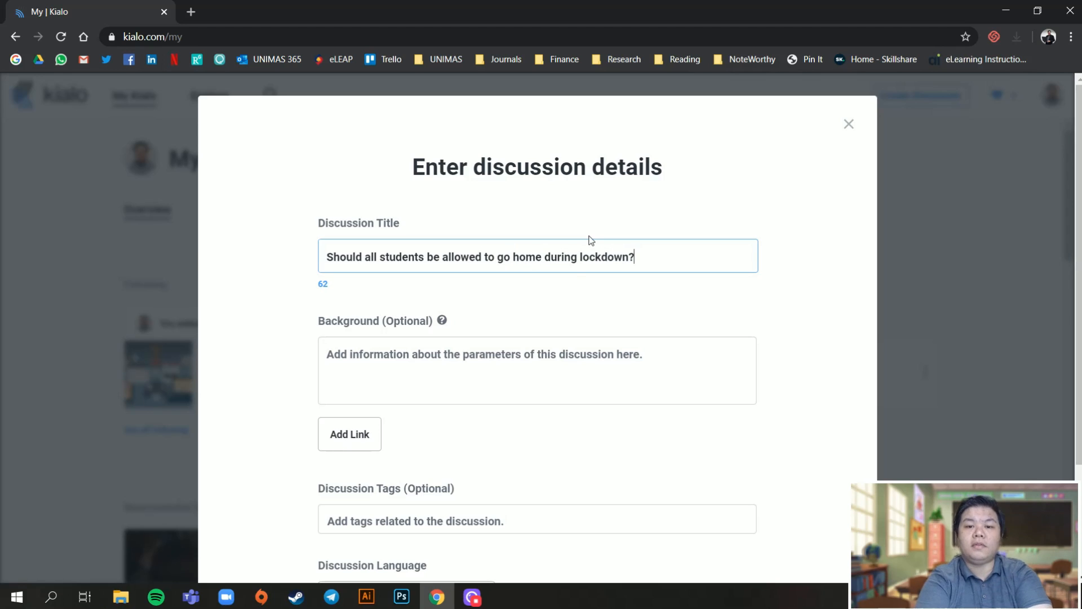
Fill in the discussion background with "Governments are sending students back home, do you think it is good?"
click(528, 381)
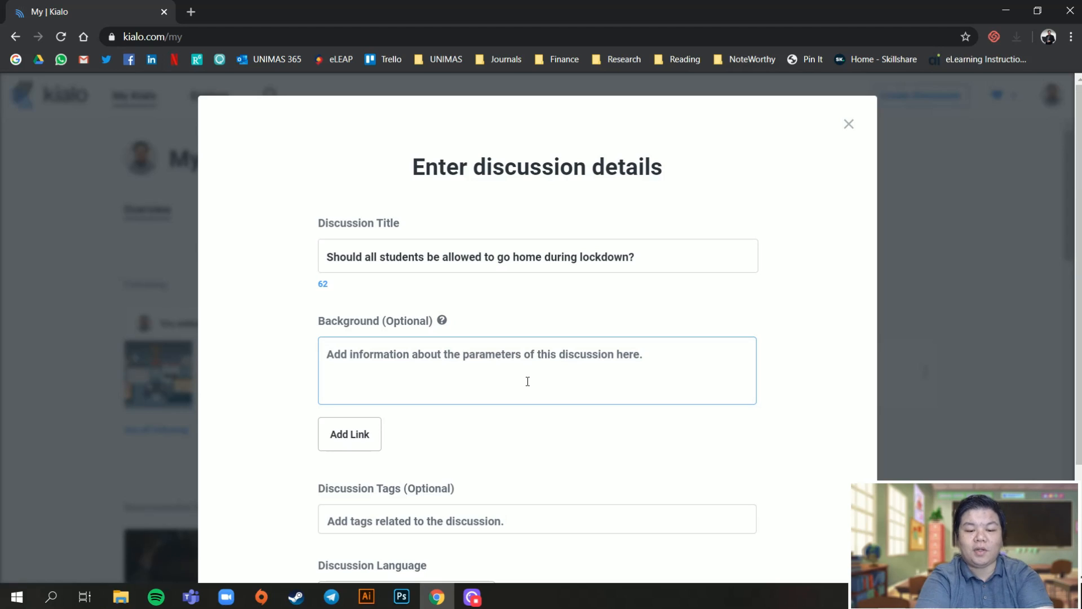
text(S)
key(BackSpace)
text(G)
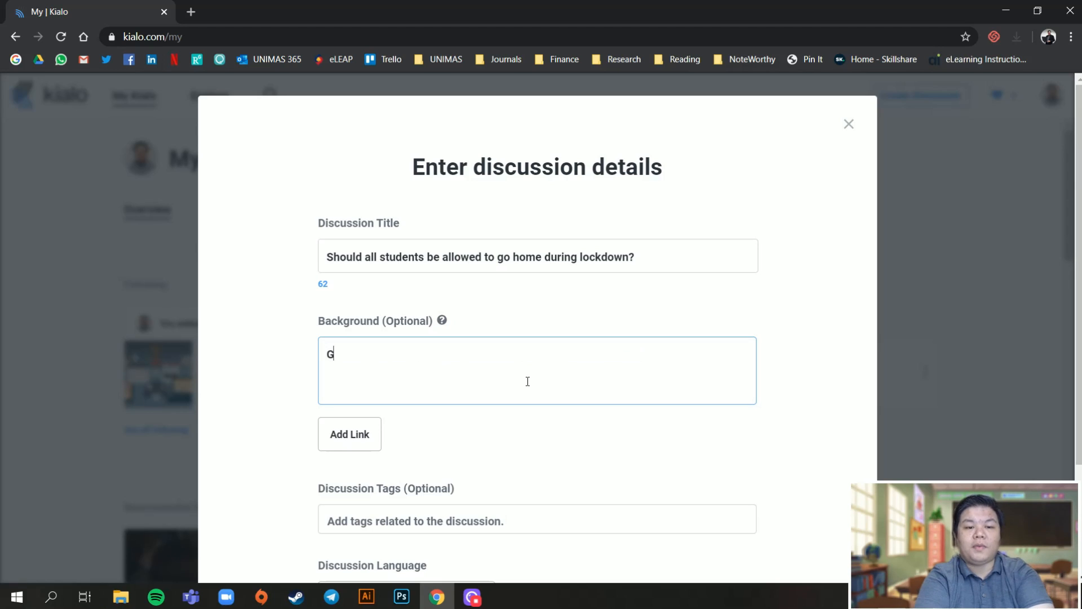
text(overnments are )
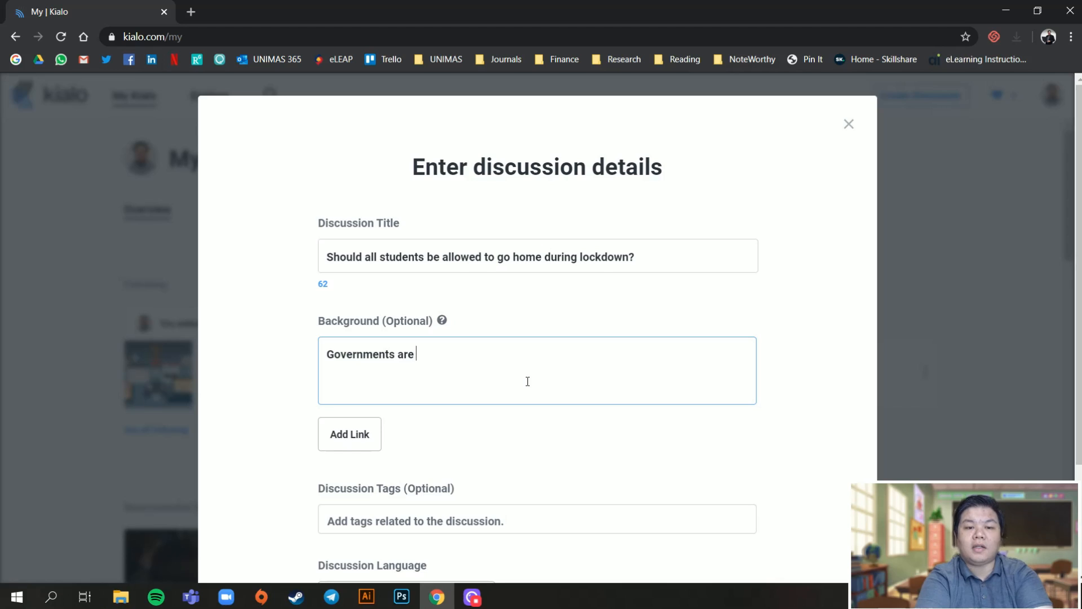
text(sending studen)
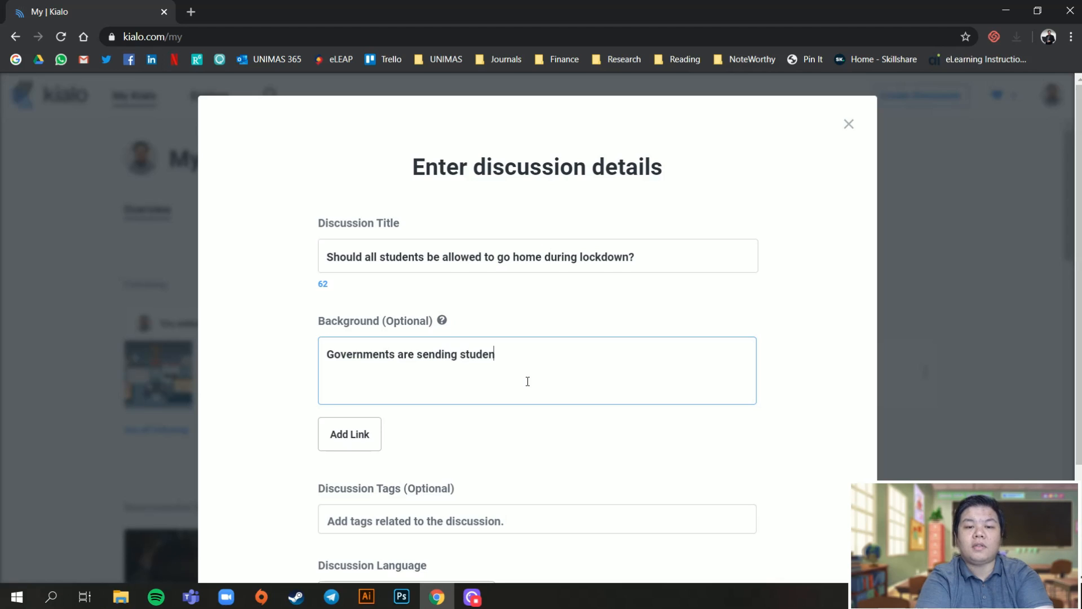
text(ts back home, do)
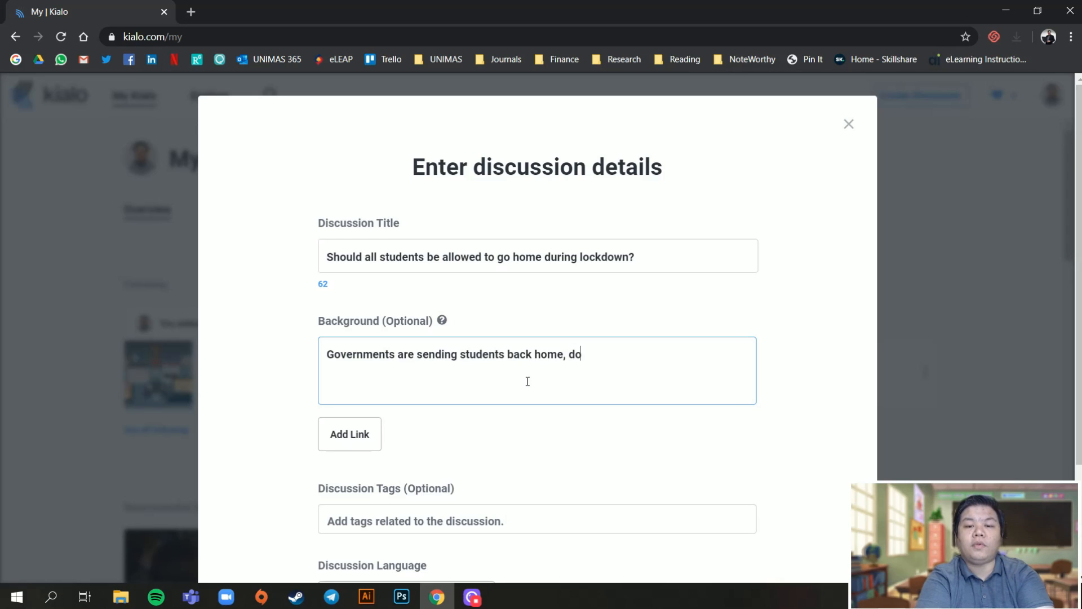
text( you think i)
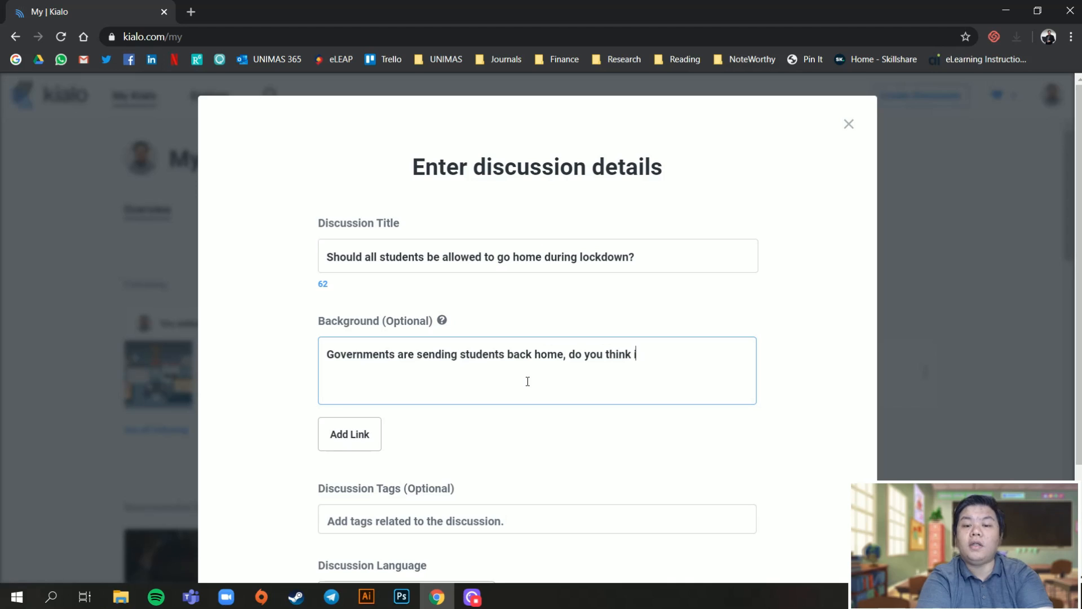
text(t is good)
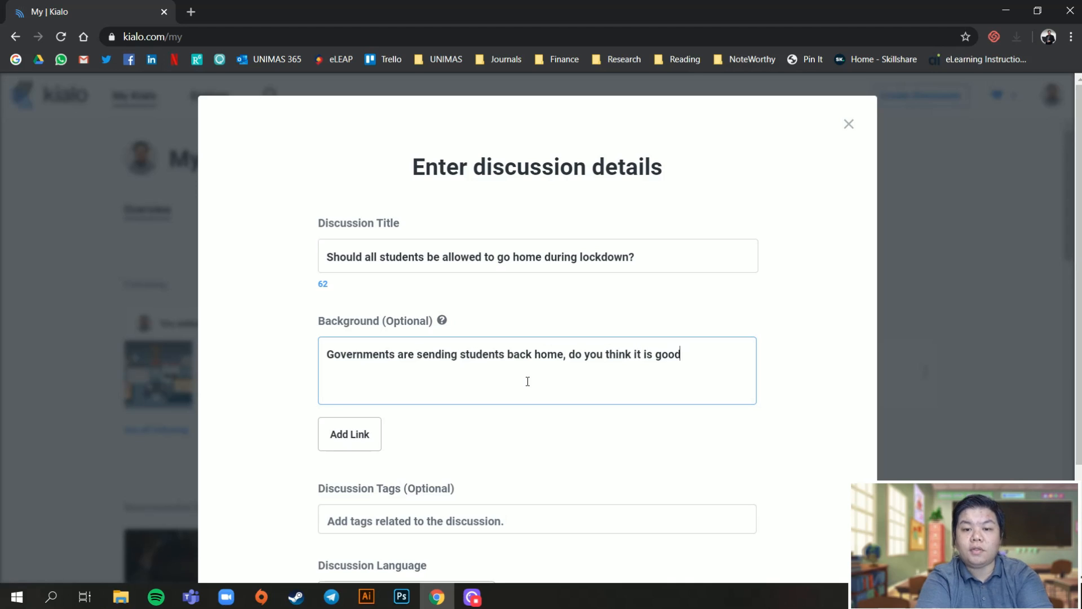
text(?)
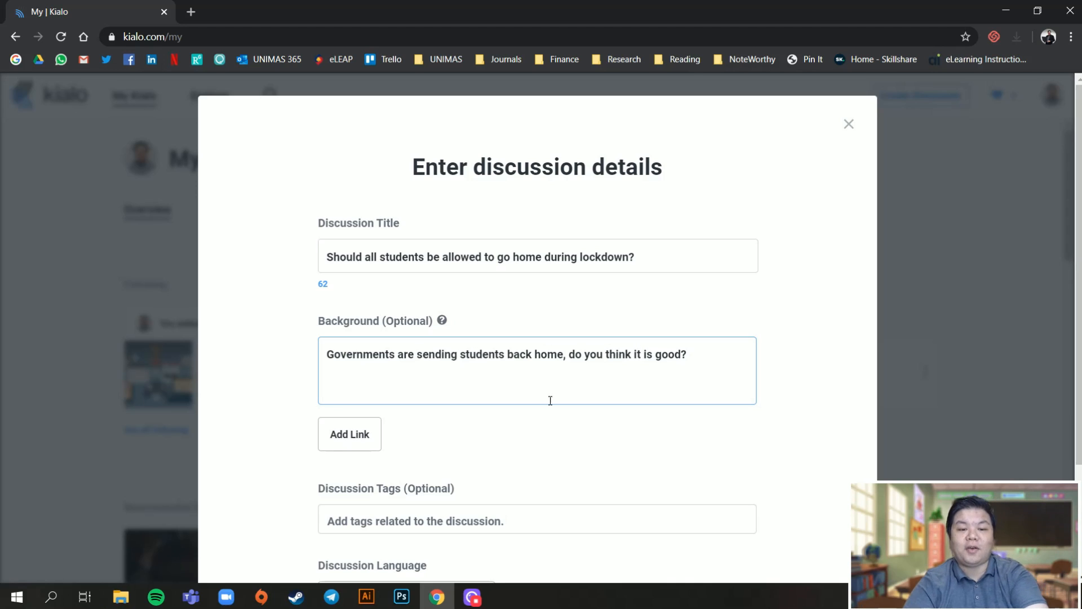
scroll(550, 401, down, 3)
click(350, 302)
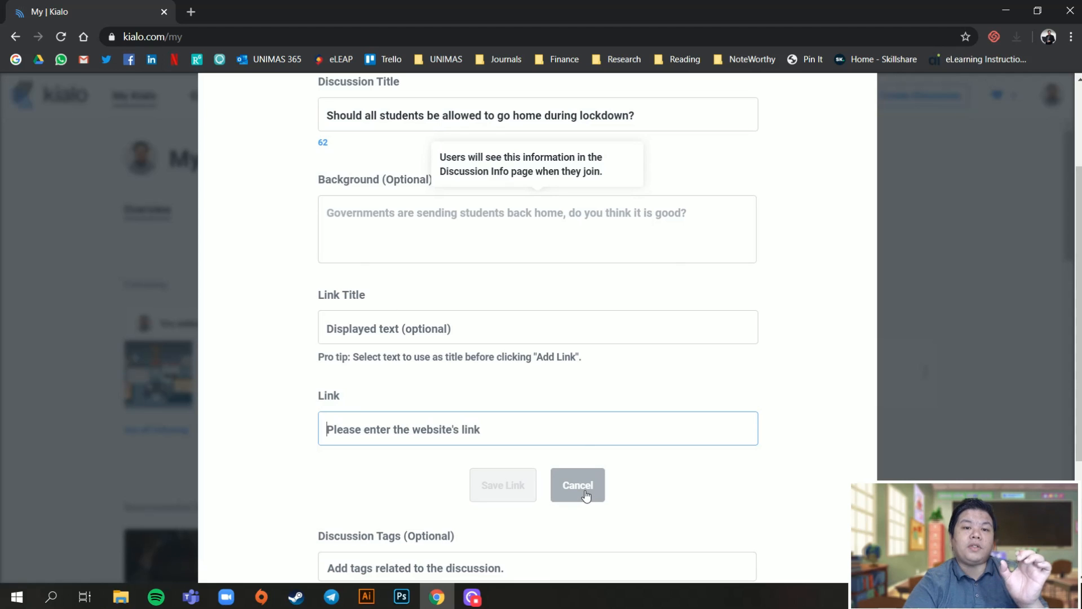
scroll(704, 315, up, 3)
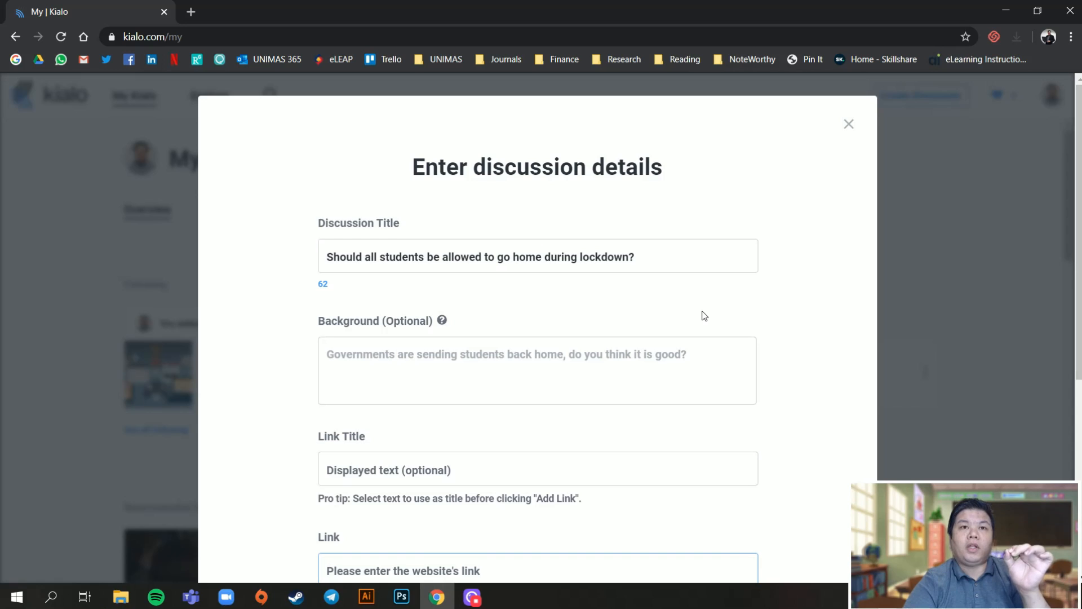
scroll(687, 333, down, 3)
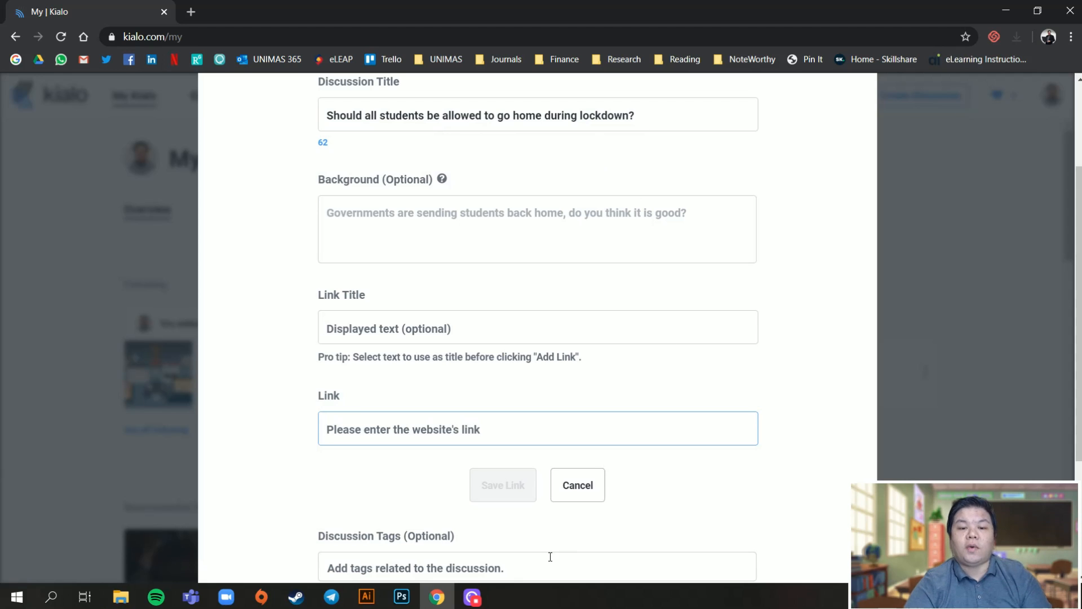
click(590, 489)
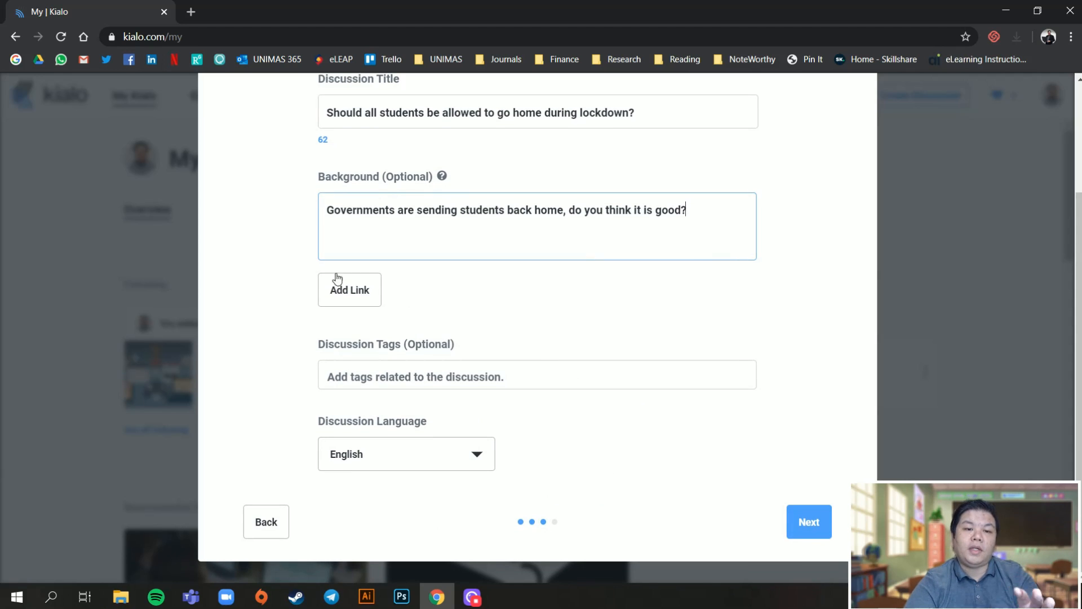
click(511, 376)
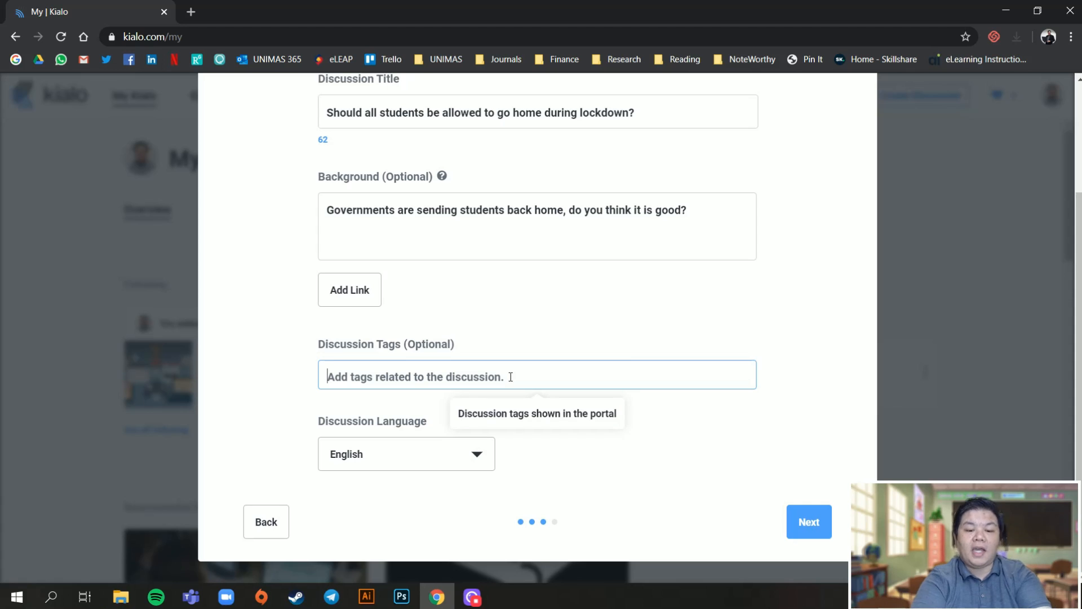
text(d)
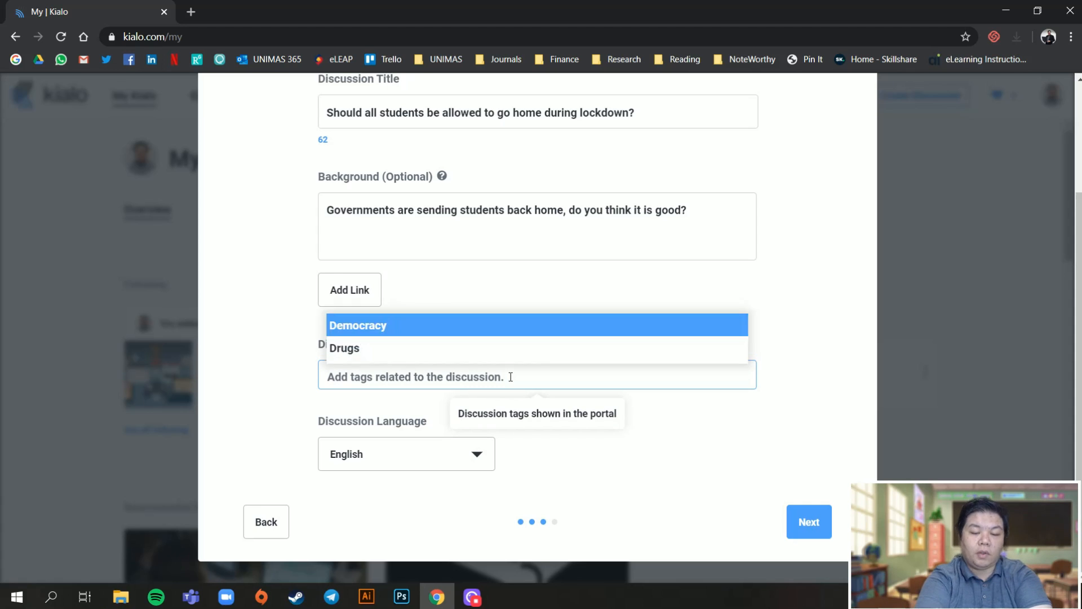
key(BackSpace)
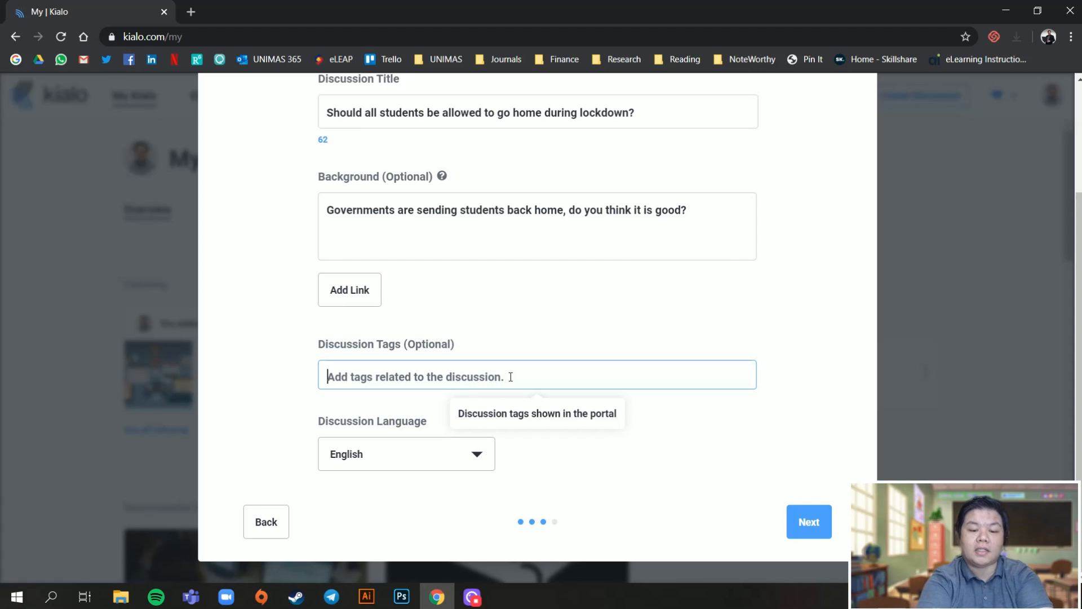
text(kml6093)
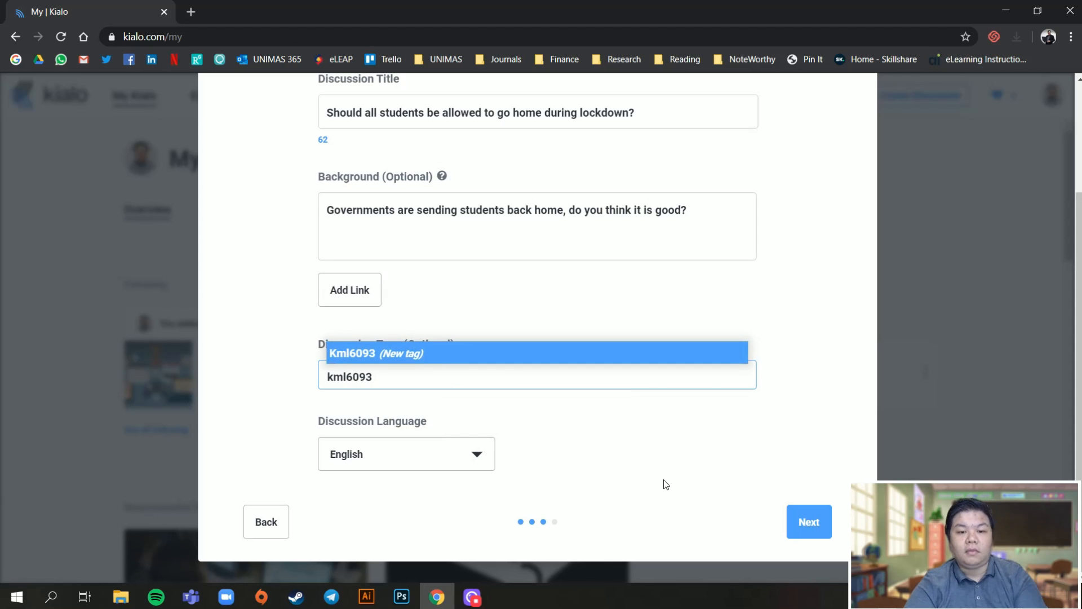
key(Return)
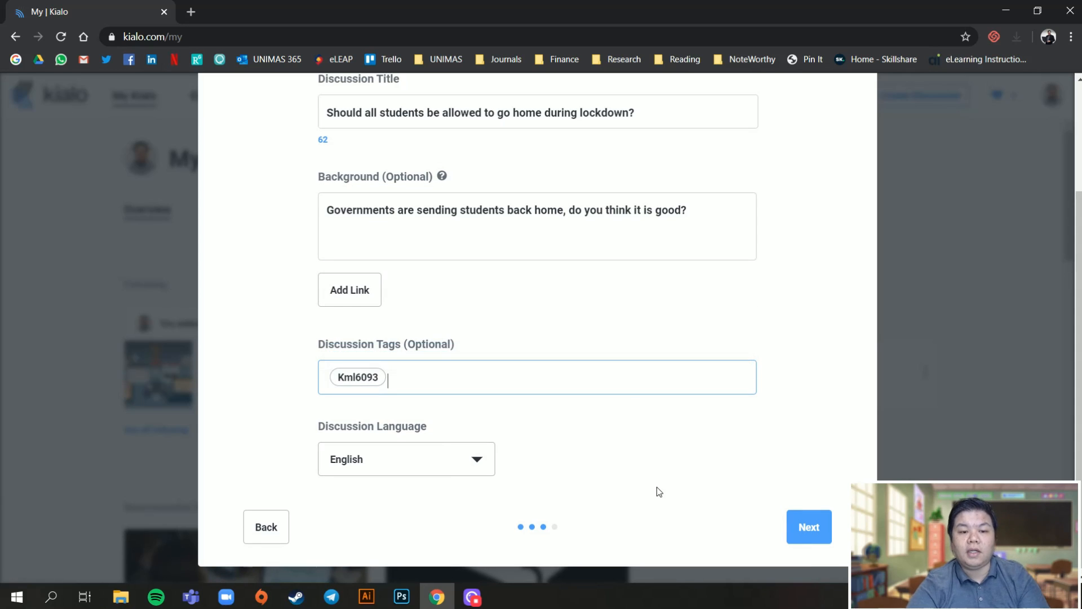
Keep English as the discussion language and continue to the image upload
click(420, 460)
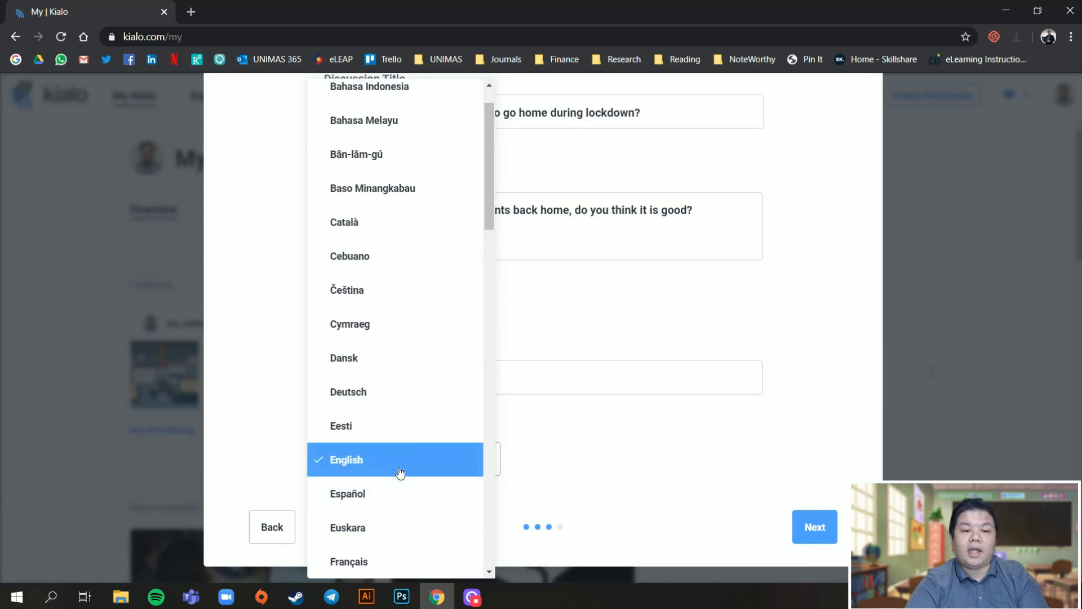
click(822, 537)
click(822, 537)
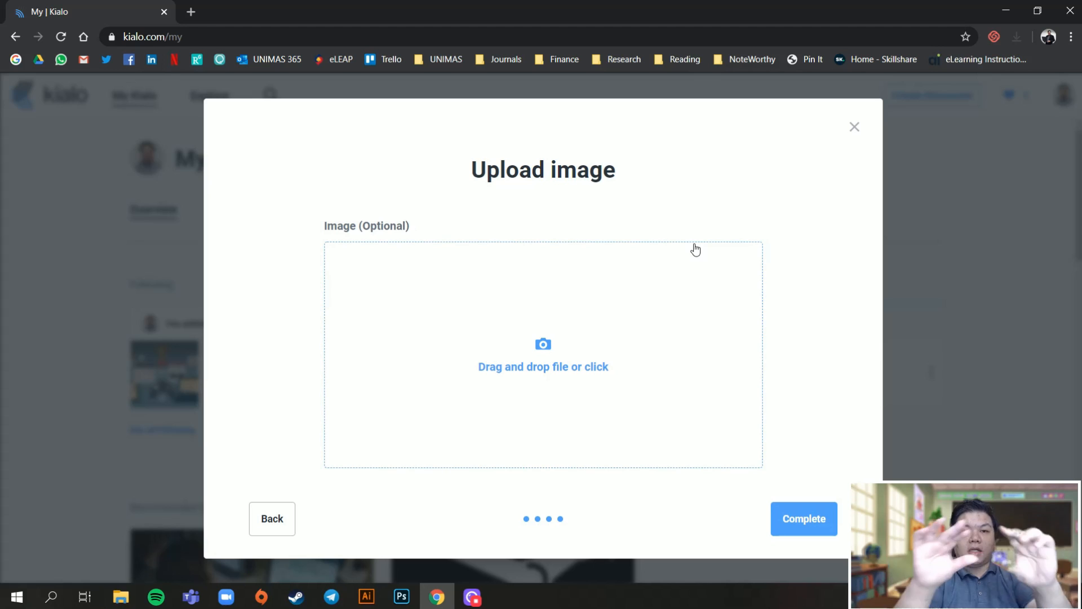
Complete the discussion without an image and skip inviting friends for now
click(805, 520)
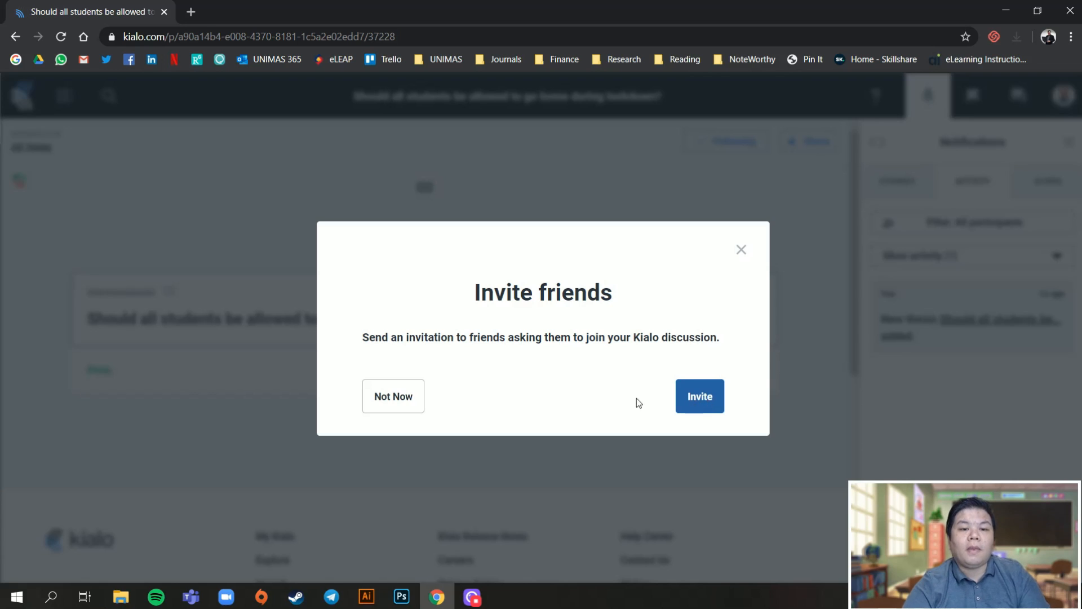
click(403, 394)
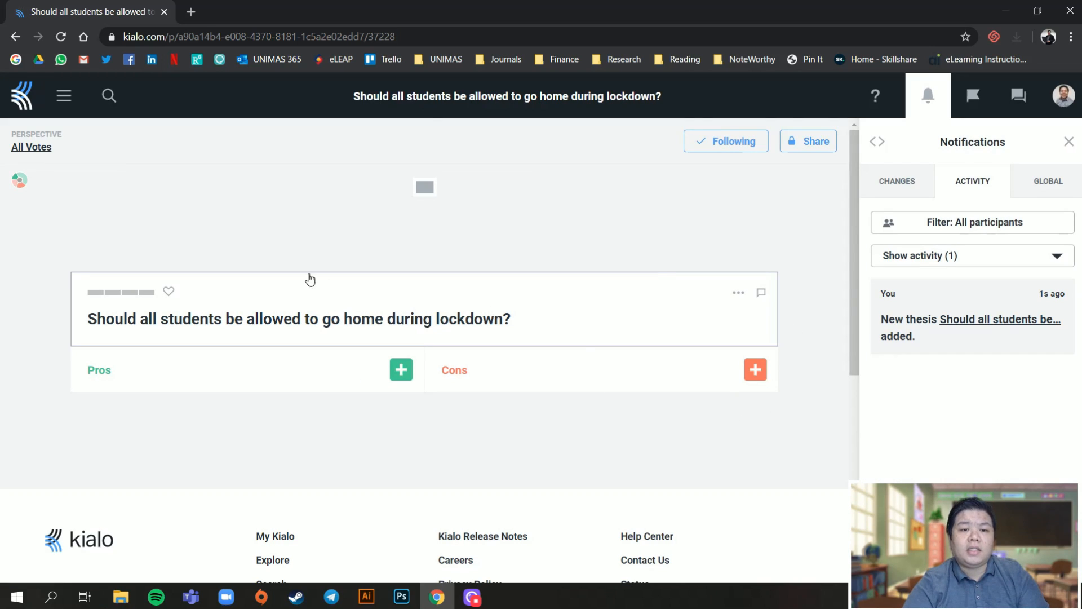
scroll(490, 296, down, 1)
scroll(372, 229, up, 1)
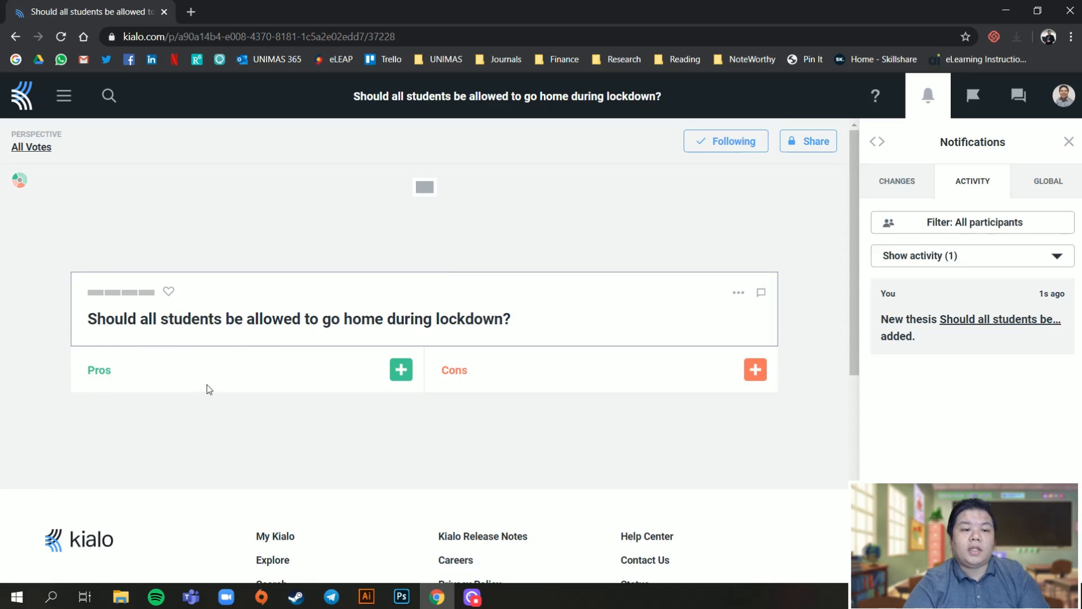
Add the pro claim "It is good because ....." under the main thesis and save it
click(402, 370)
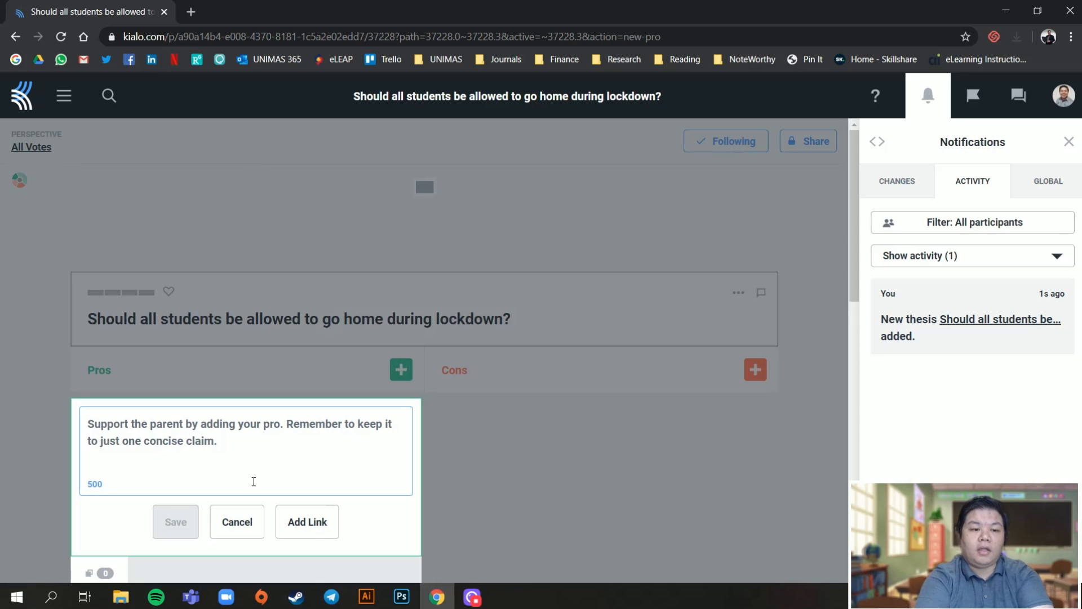
text(It is good because .)
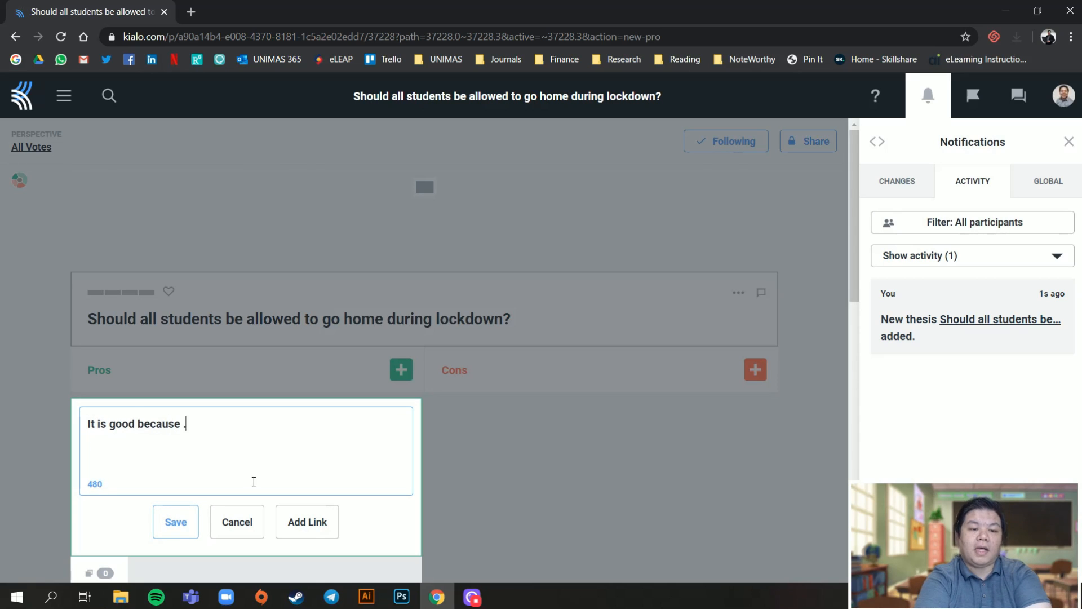
text(....)
click(172, 516)
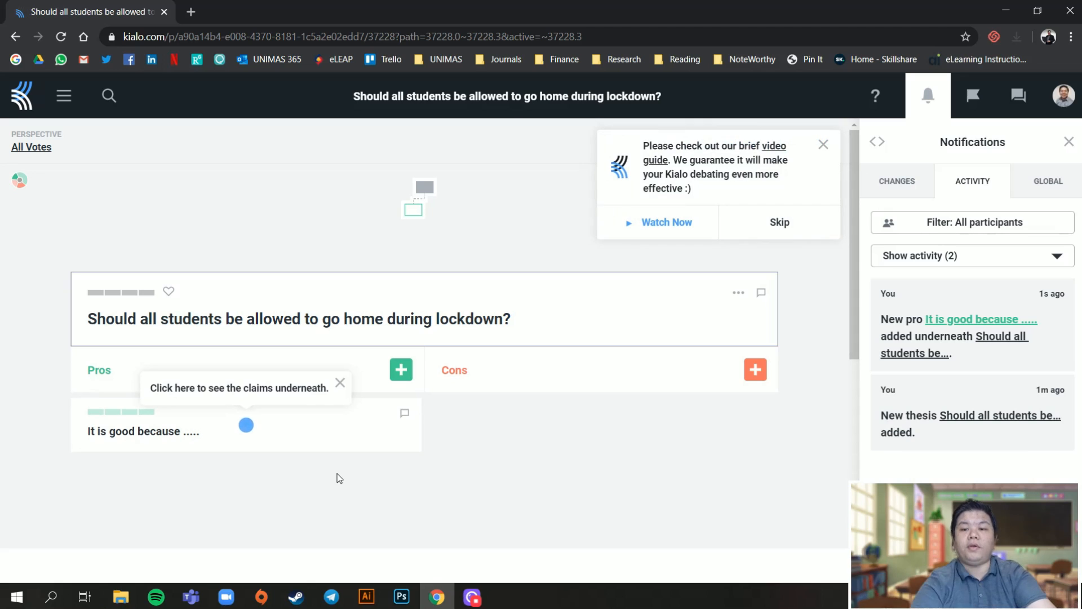
Add the con claim "No it is going to make things worse" under the main thesis and save it
click(756, 369)
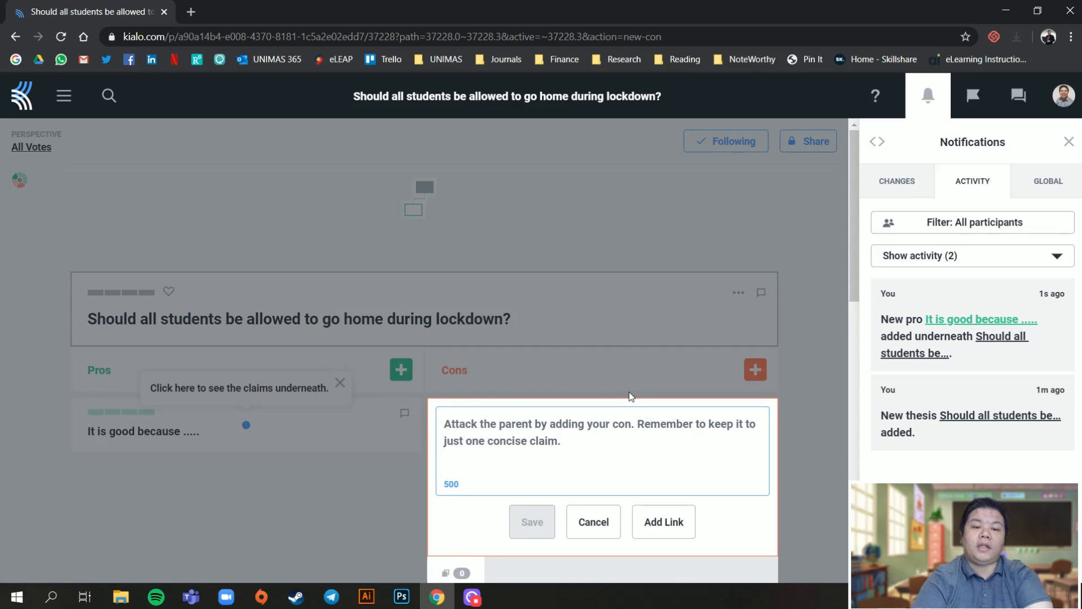
text(No i)
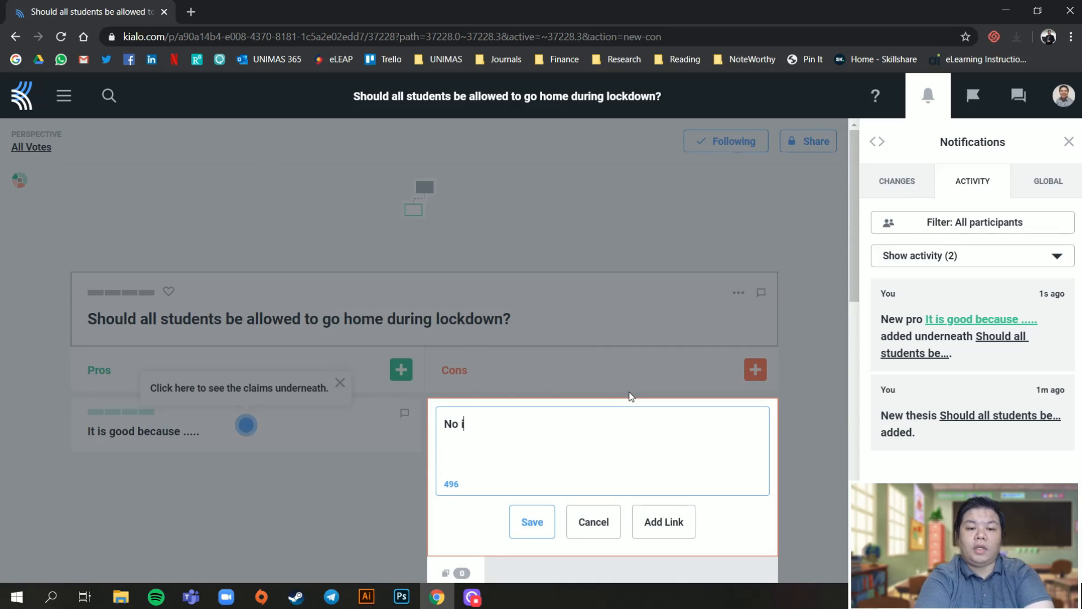
text(t is going to make things worse)
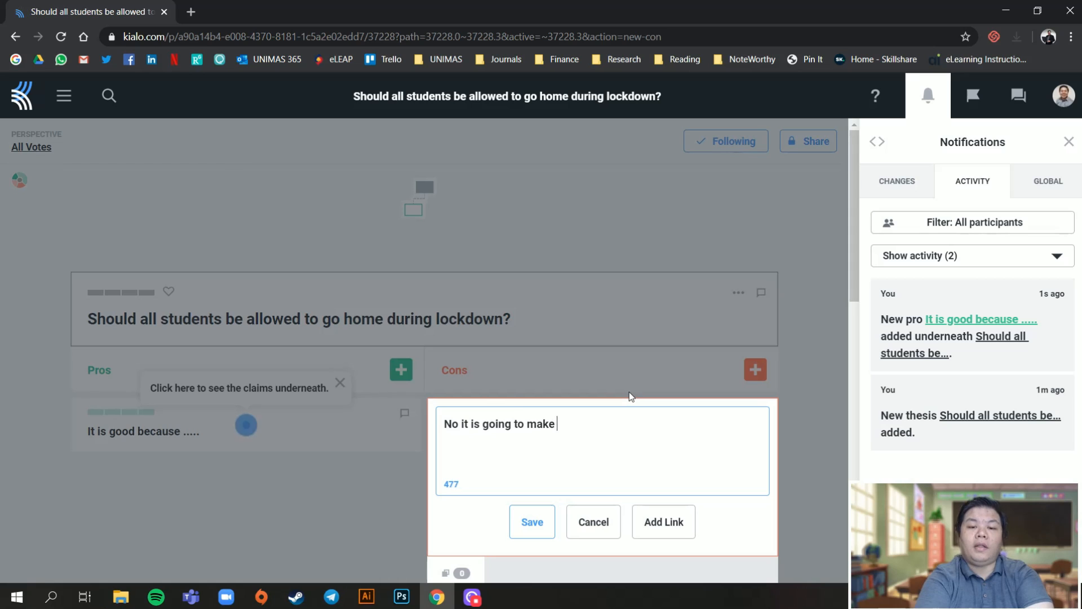
click(530, 527)
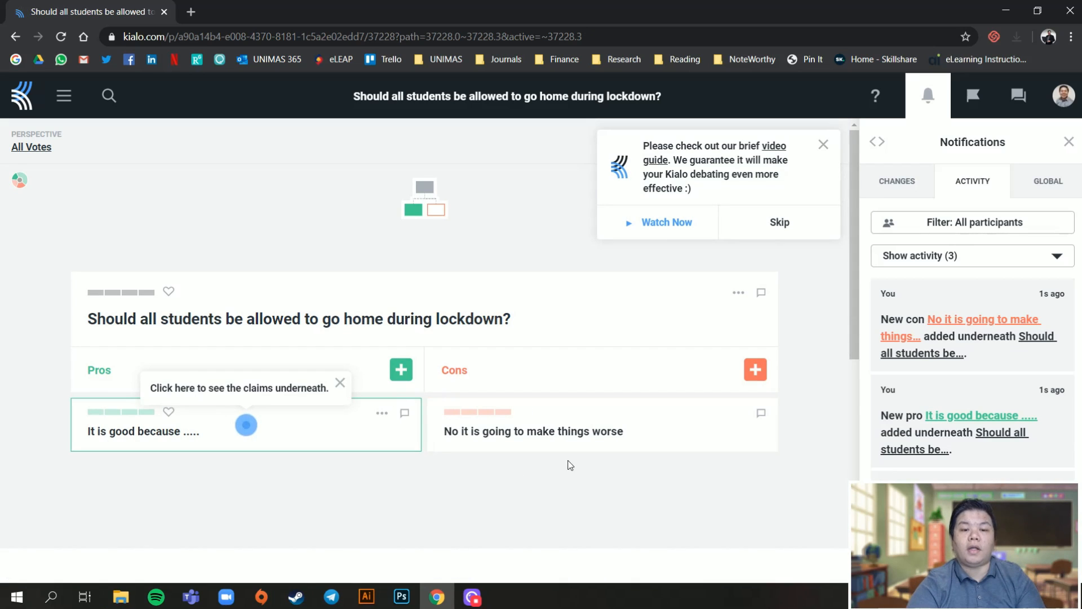
Open the con claim to view its own pros and cons area, and return to the main thesis
scroll(584, 492, down, 1)
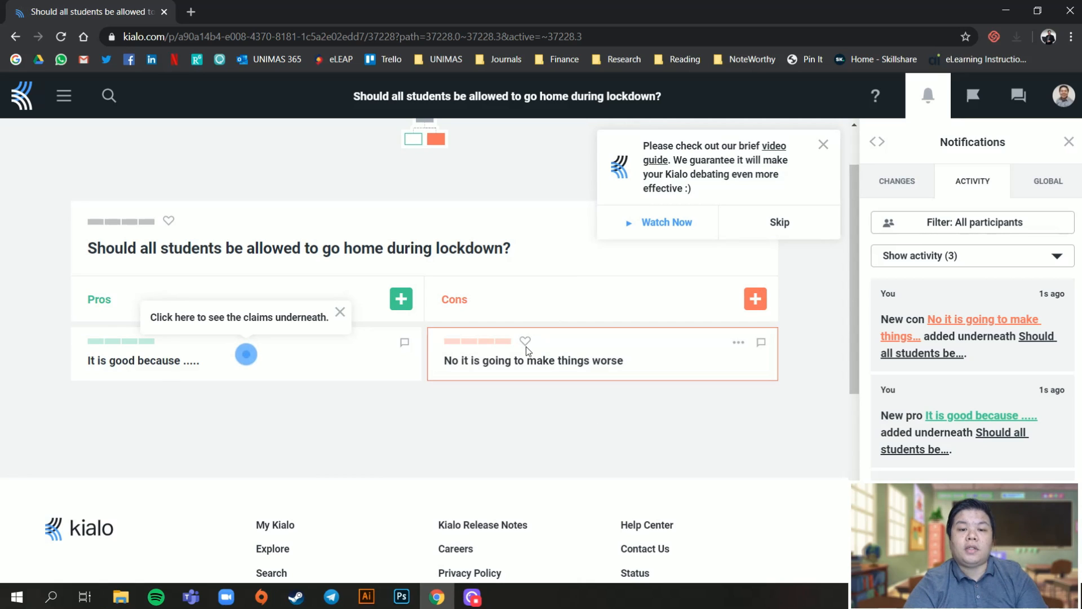
click(547, 363)
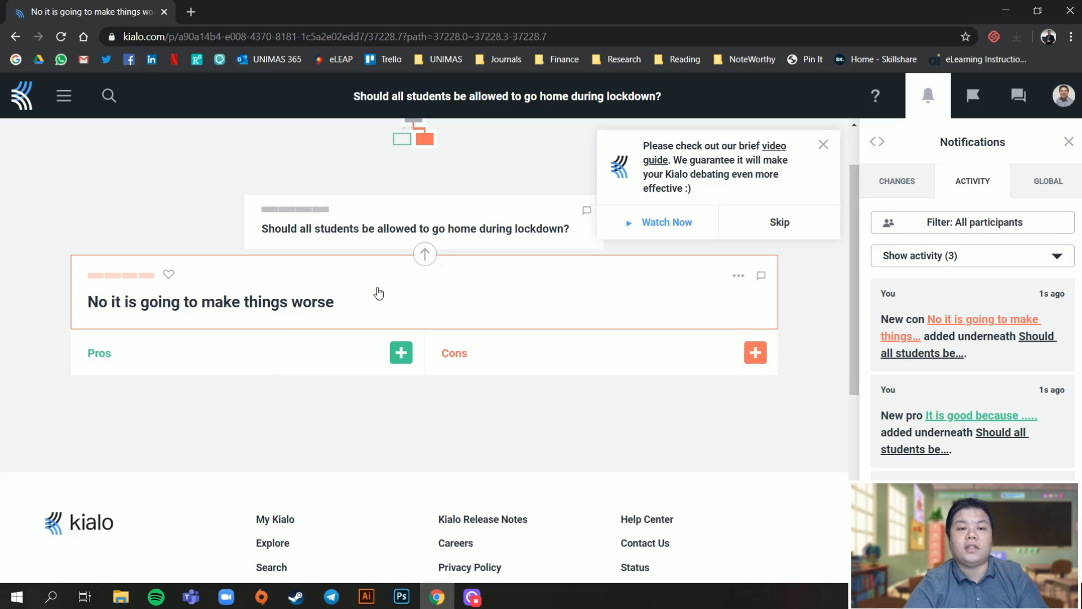
click(425, 254)
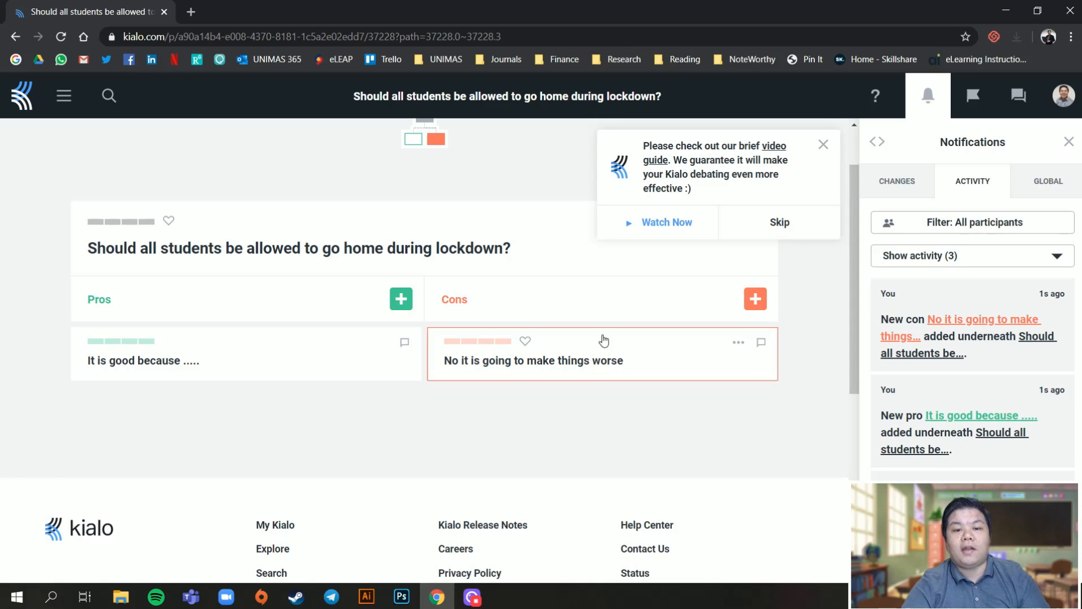
click(597, 367)
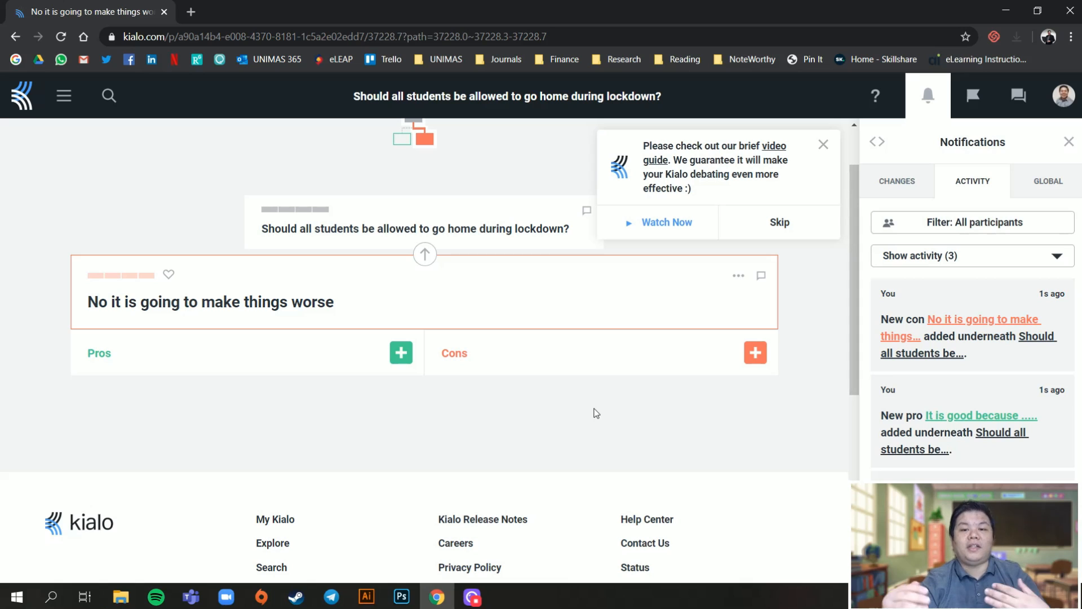
click(425, 255)
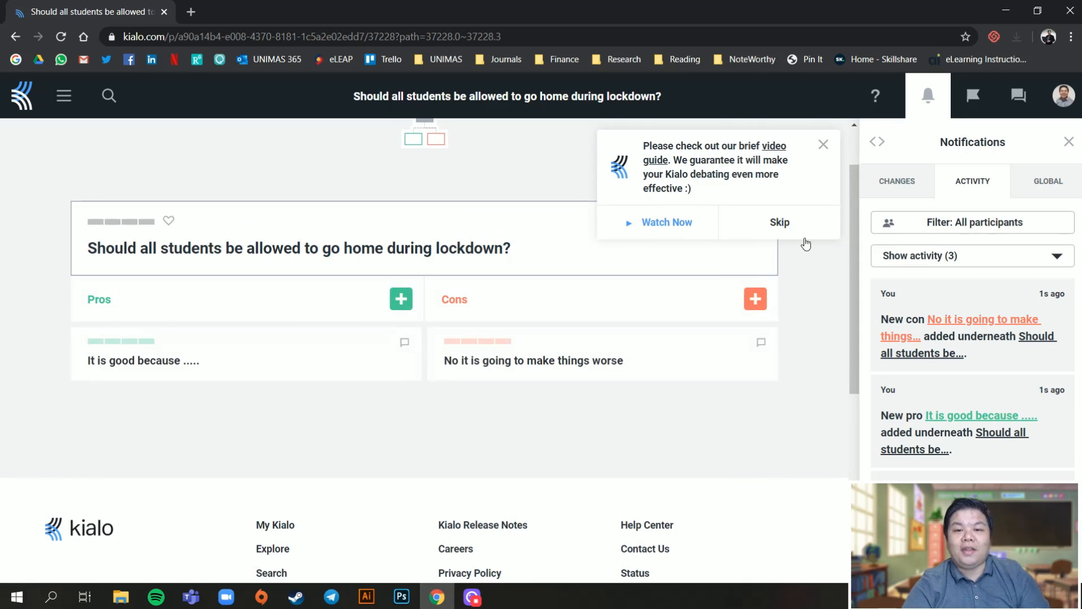
Dismiss the video guide suggestion and look over the discussion page
click(822, 142)
scroll(398, 451, down, 5)
scroll(821, 379, up, 6)
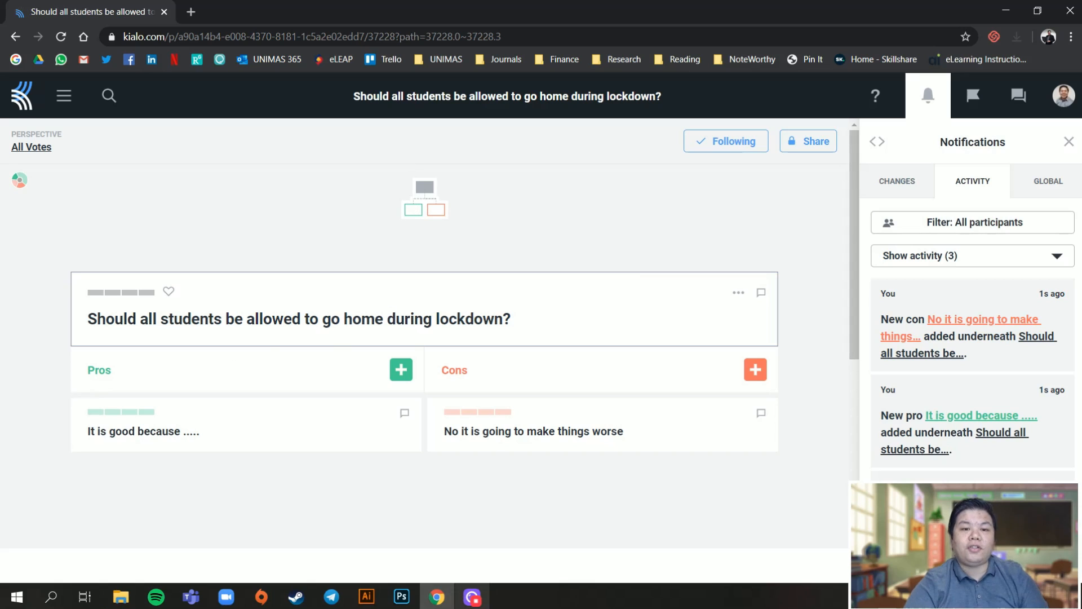
Open the discussion's invite settings from its sharing options and review the visibility, access link and participant invite sections
mouse_move(472, 596)
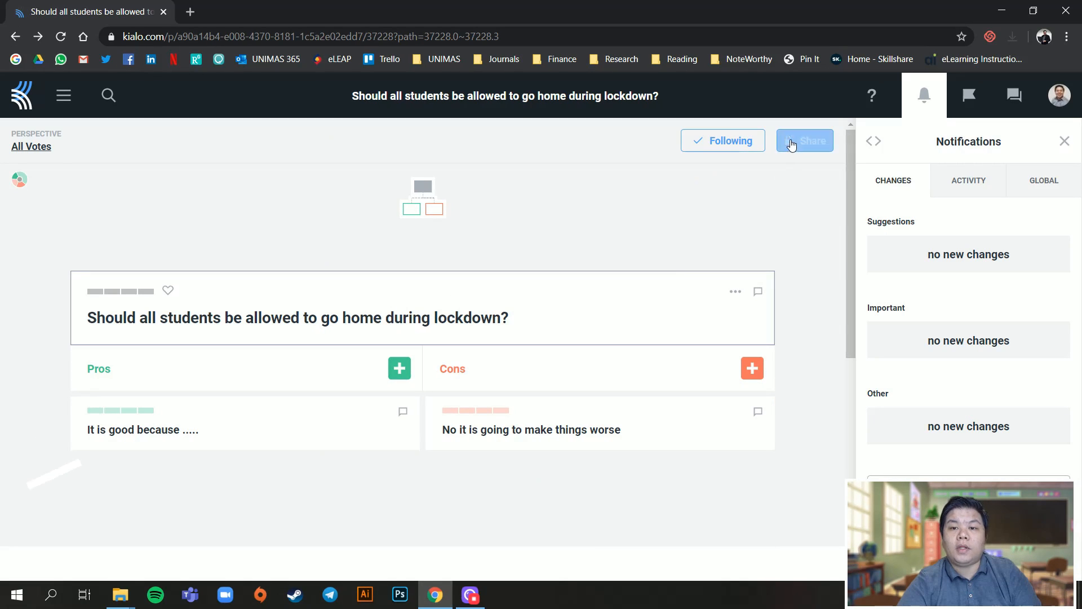
click(791, 145)
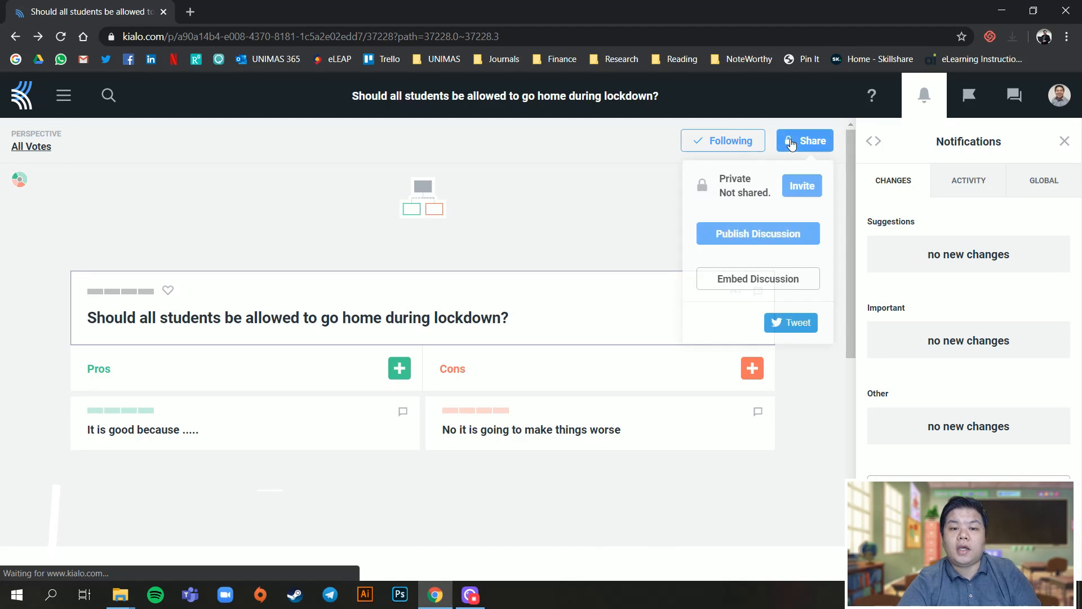
click(798, 185)
scroll(546, 357, down, 10)
scroll(459, 275, up, 3)
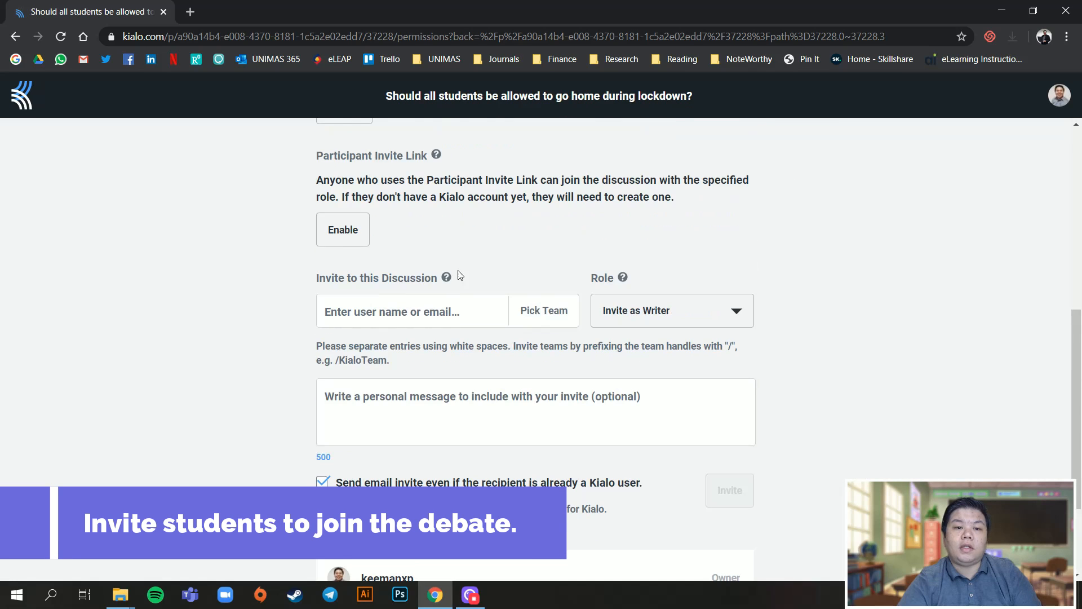
scroll(568, 385, up, 5)
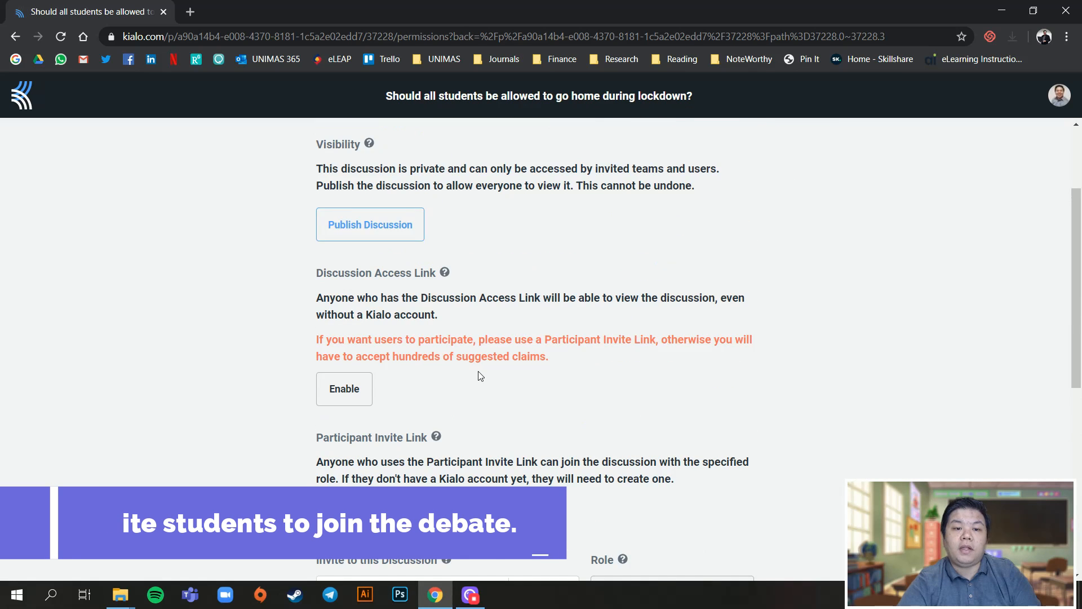
scroll(478, 371, down, 3)
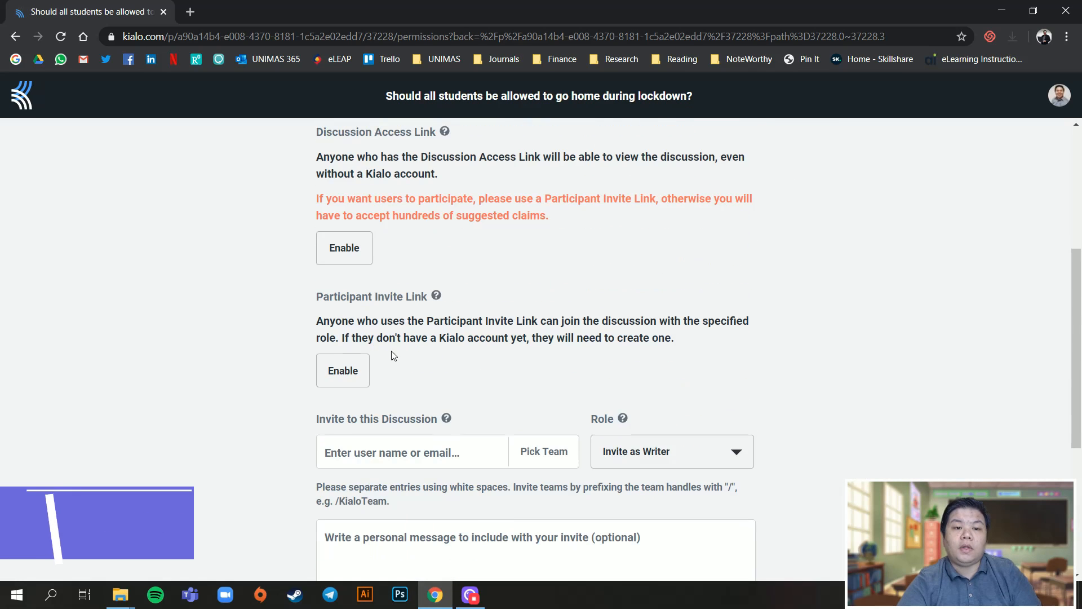
Enable the Participant Invite Link, confirm it, and select the generated link
click(359, 374)
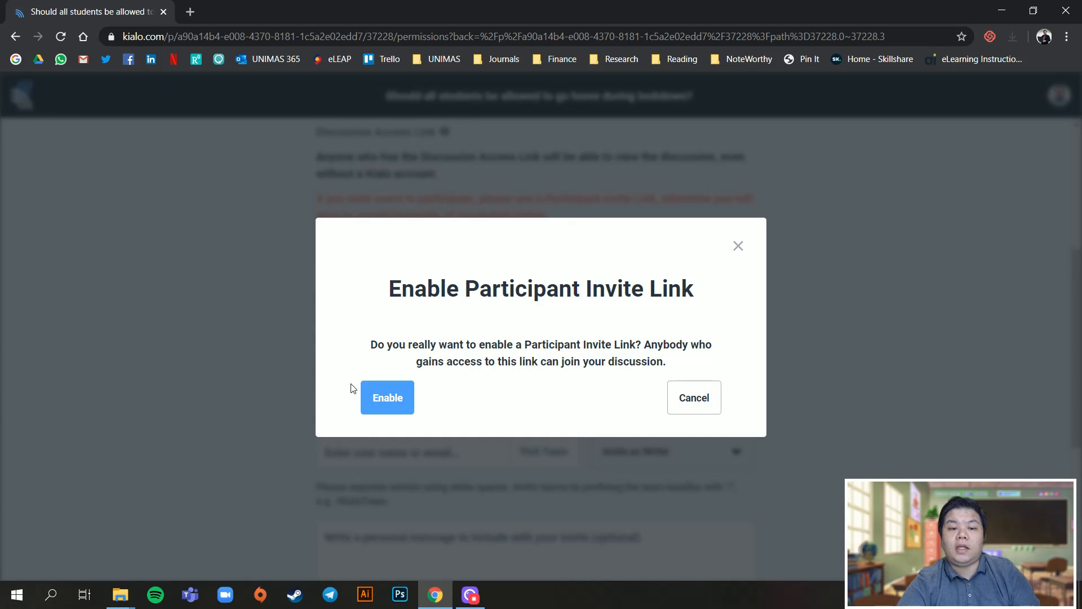
click(373, 394)
click(524, 356)
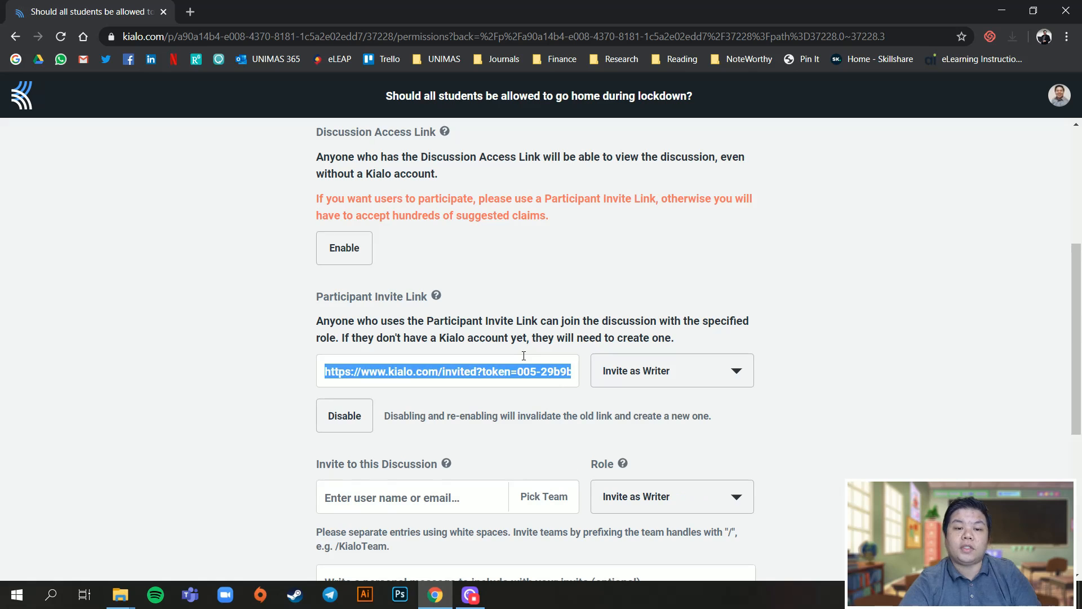
Check the role options for the participant invite link, leaving it at Writer, and close the discussion settings
click(634, 380)
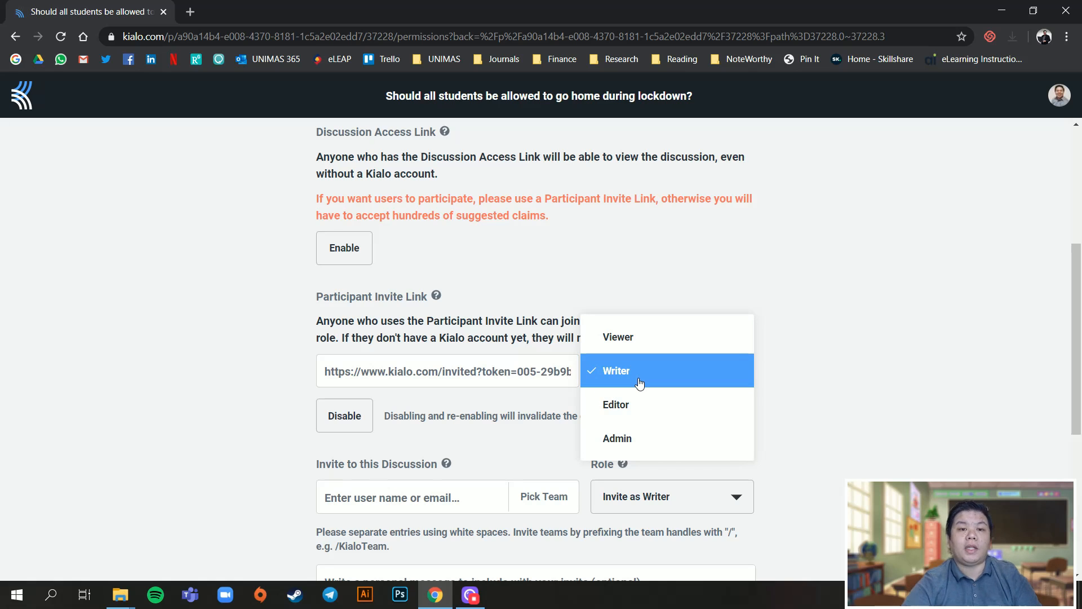
click(862, 389)
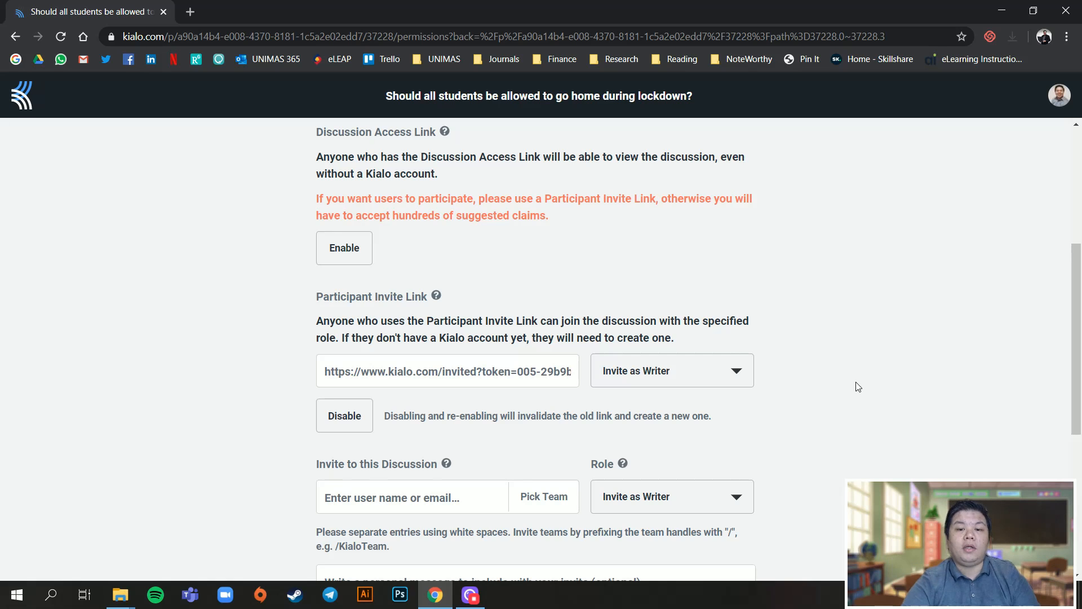
click(648, 370)
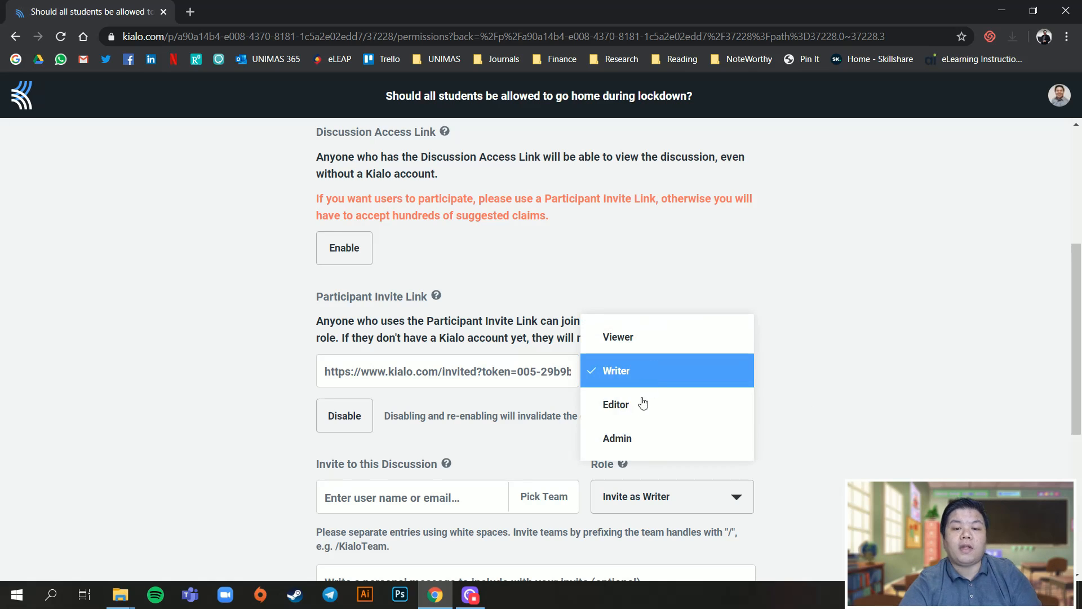
click(827, 413)
scroll(869, 405, up, 5)
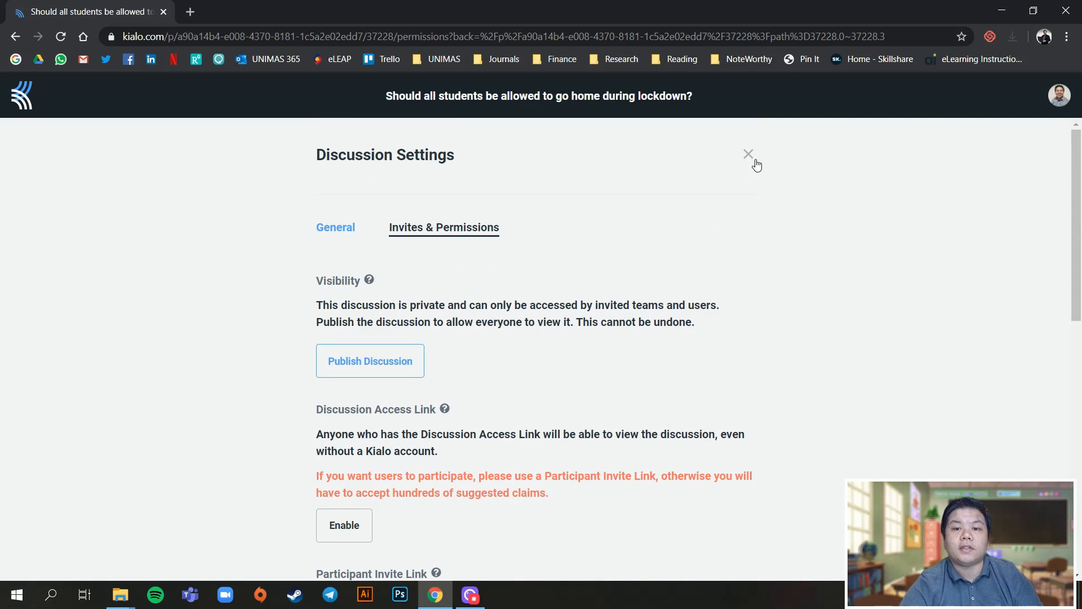
click(748, 155)
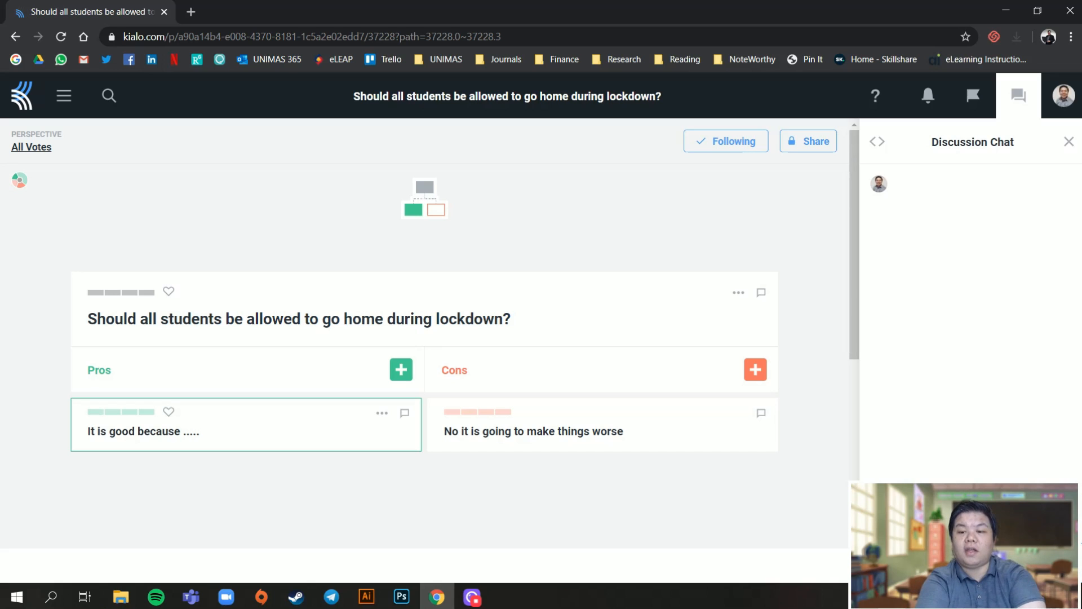
Post the message "hello there" in the discussion chat, mentioning the participant's username
key(Return)
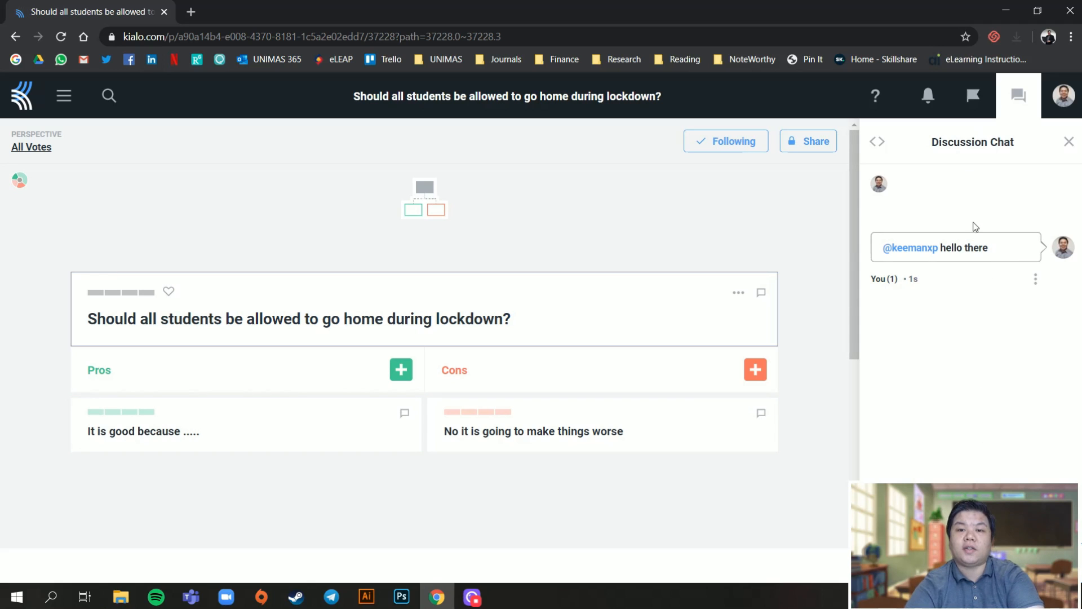
Open the discussion's notifications and look through the changes, global and activity views, ending on the activity list
click(934, 100)
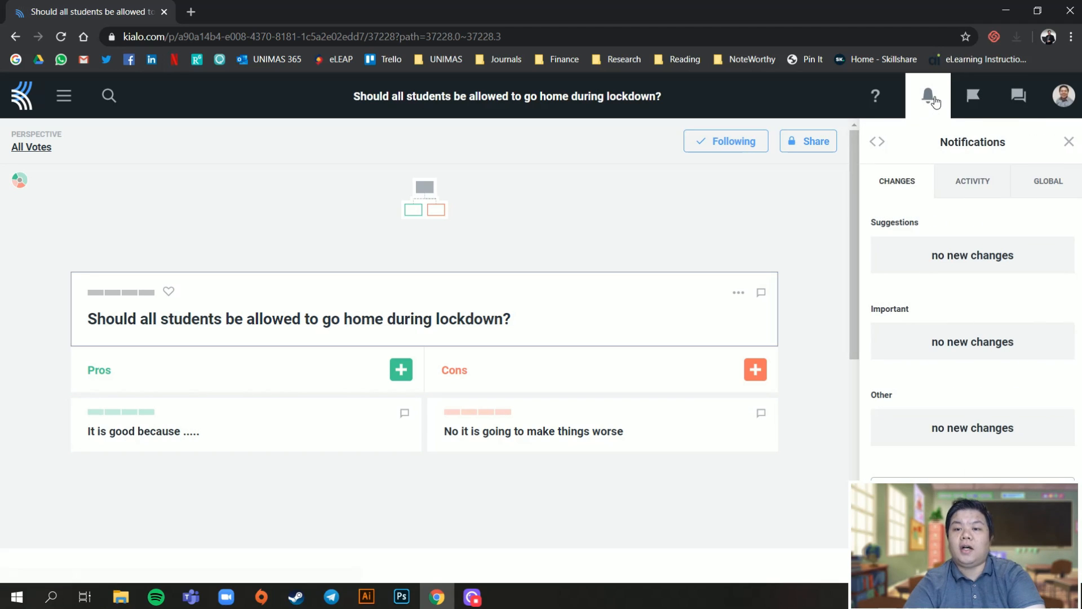
click(972, 187)
click(1040, 181)
click(923, 185)
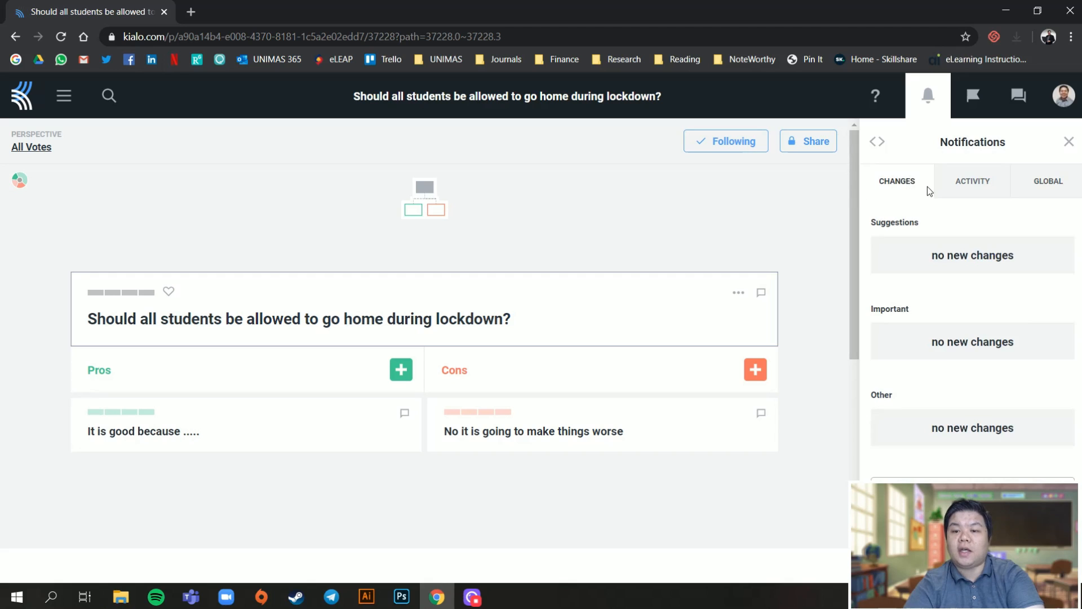
click(978, 189)
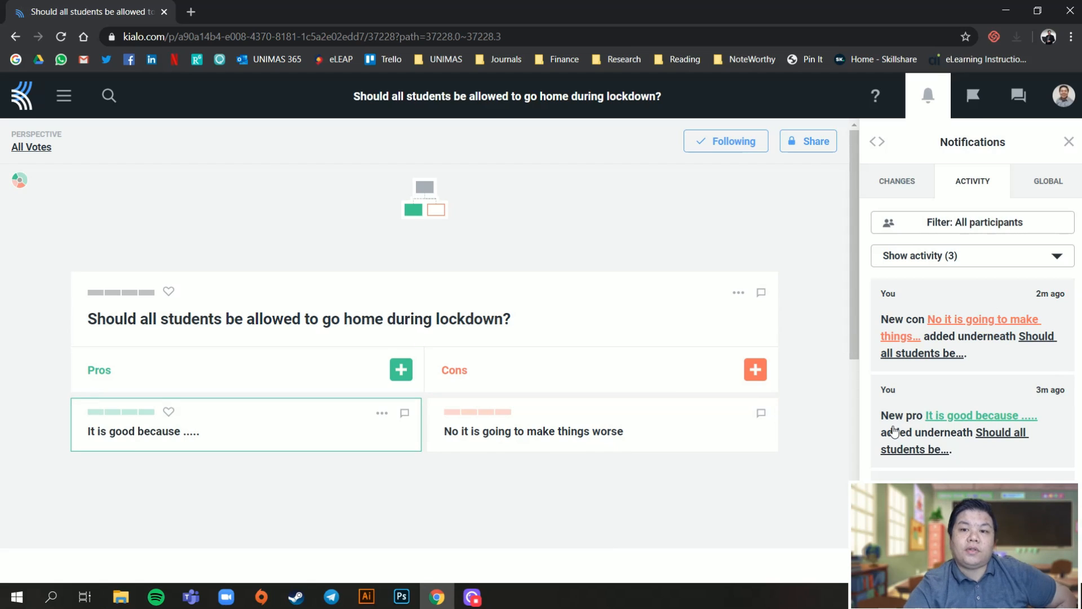
View the discussion's embed snippet from the sharing options and close it without copying
click(815, 144)
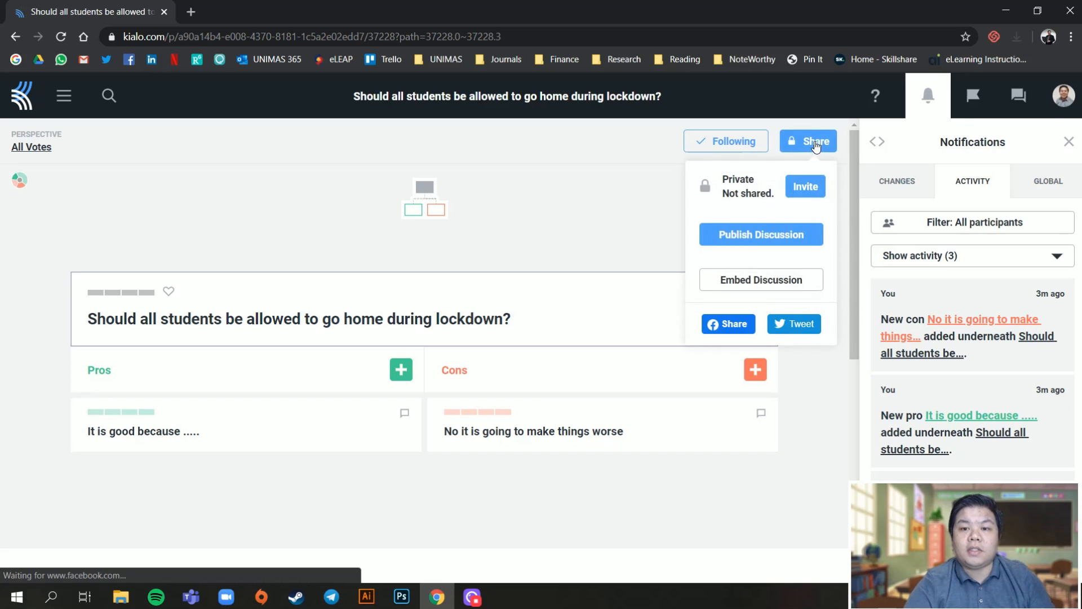
click(776, 285)
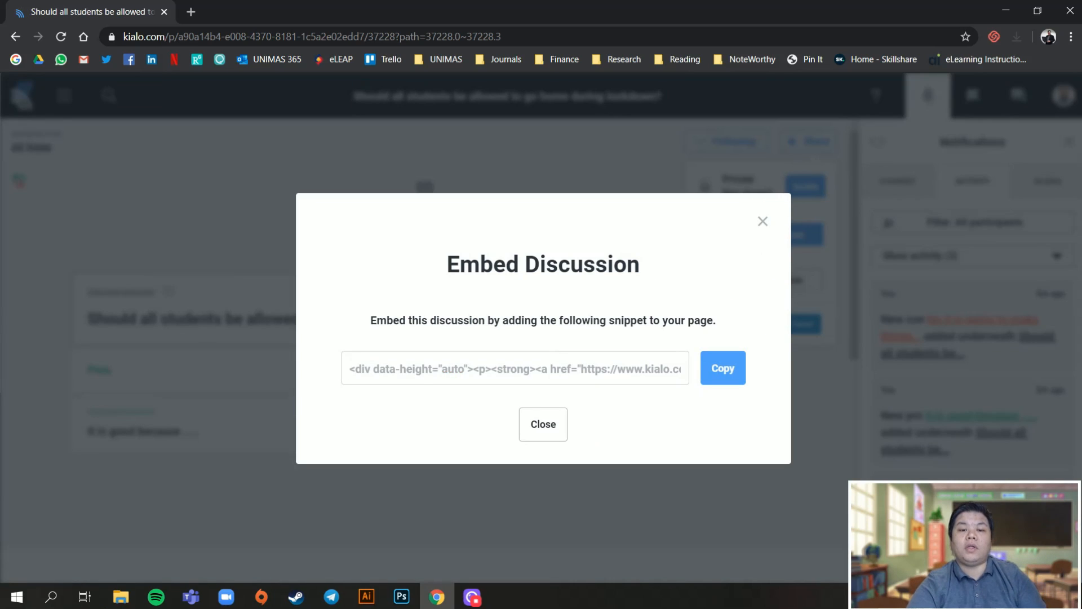
click(556, 434)
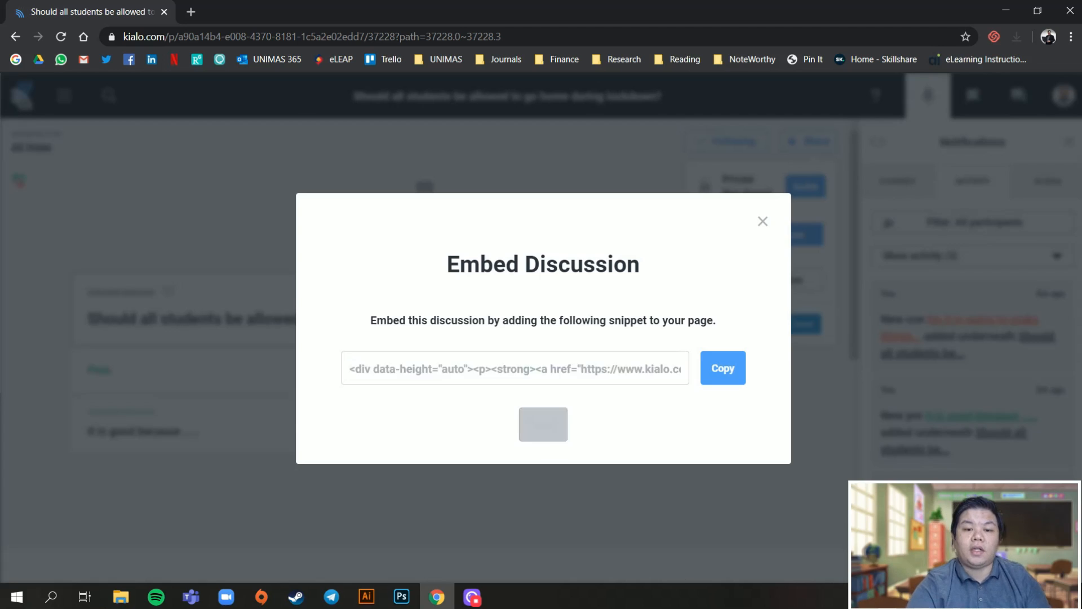